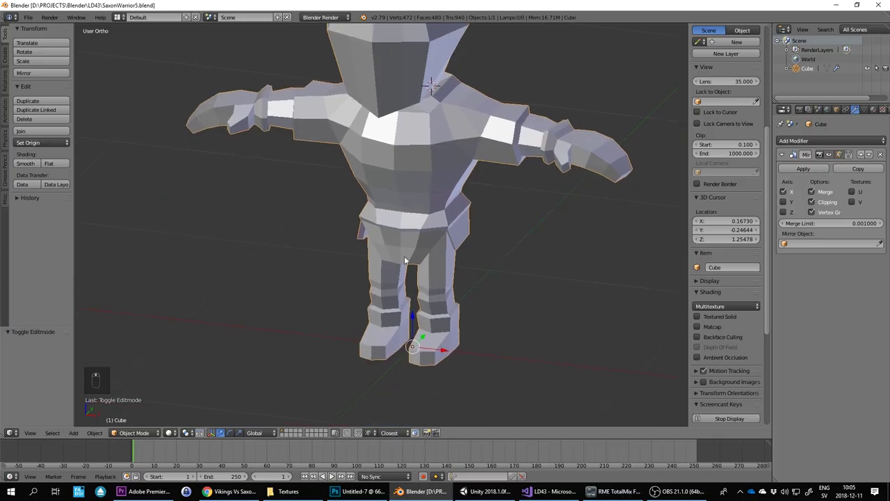
{"action": "scroll", "coordinate": [493, 196], "scroll_direction": "down", "scroll_amount": 3}
{"action": "middle_click_drag", "start_coordinate": [480, 186], "coordinate": [461, 204], "text": "shift"}
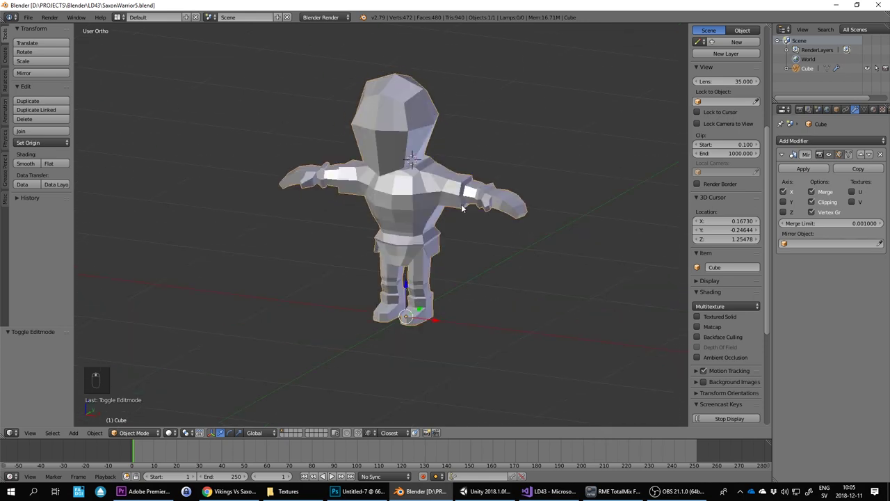
{"action": "scroll", "coordinate": [481, 208], "scroll_direction": "down", "scroll_amount": 3}
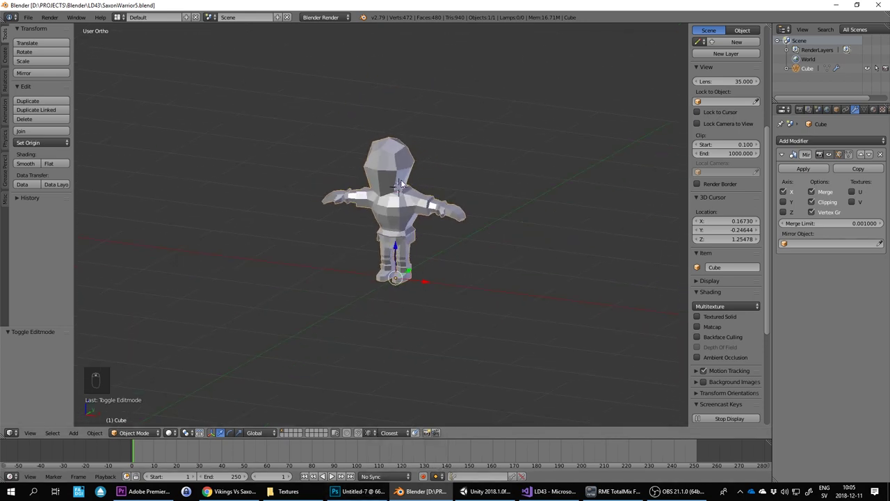
{"action": "scroll", "coordinate": [481, 208], "scroll_direction": "up", "scroll_amount": 5}
{"action": "scroll", "coordinate": [467, 174], "scroll_direction": "down", "scroll_amount": 5}
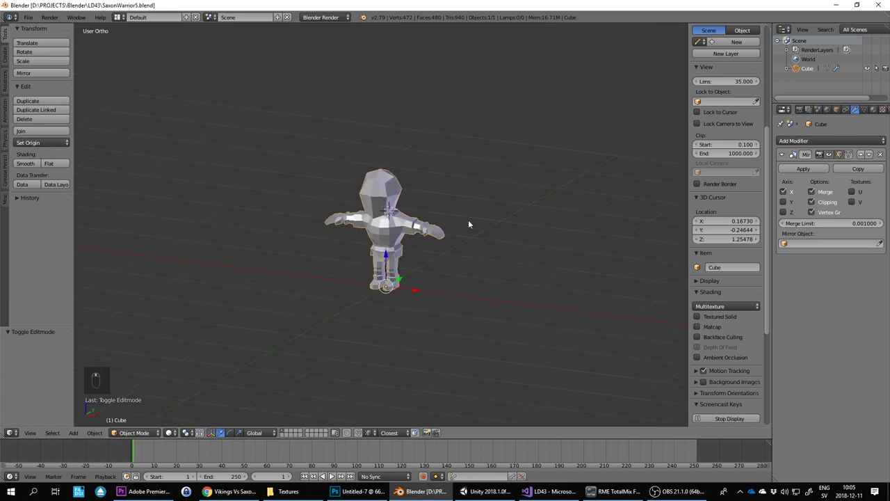
{"action": "scroll", "coordinate": [452, 250], "scroll_direction": "down", "scroll_amount": 1}
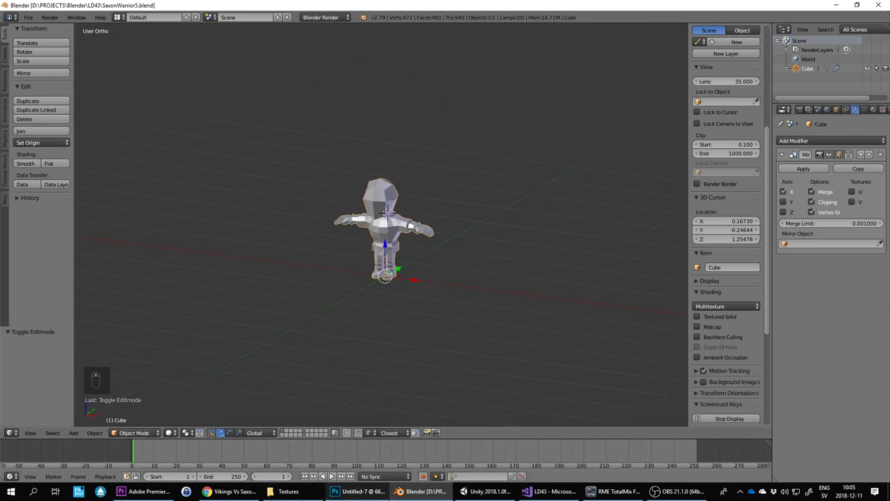
Step: Switch to Photoshop and create a new document 8 pixels wide and 8 pixels high
{"action": "left_click", "coordinate": [361, 492]}
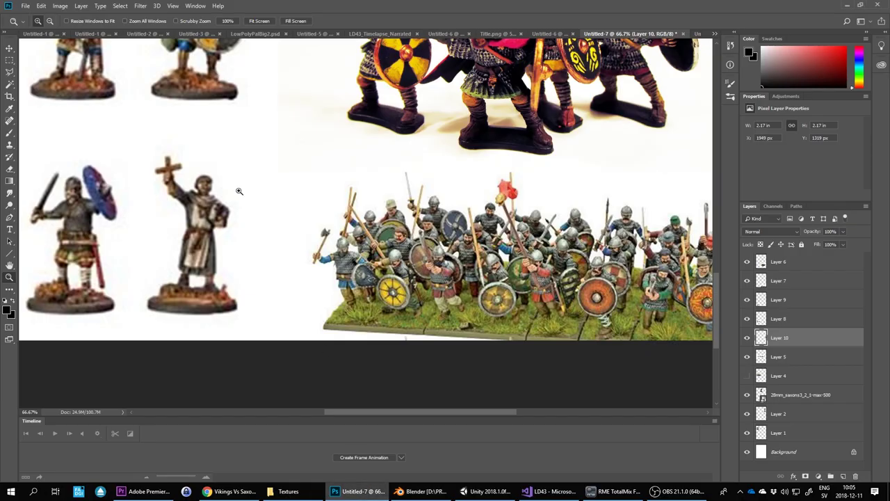
{"action": "left_click", "coordinate": [25, 6]}
{"action": "left_click", "coordinate": [41, 15]}
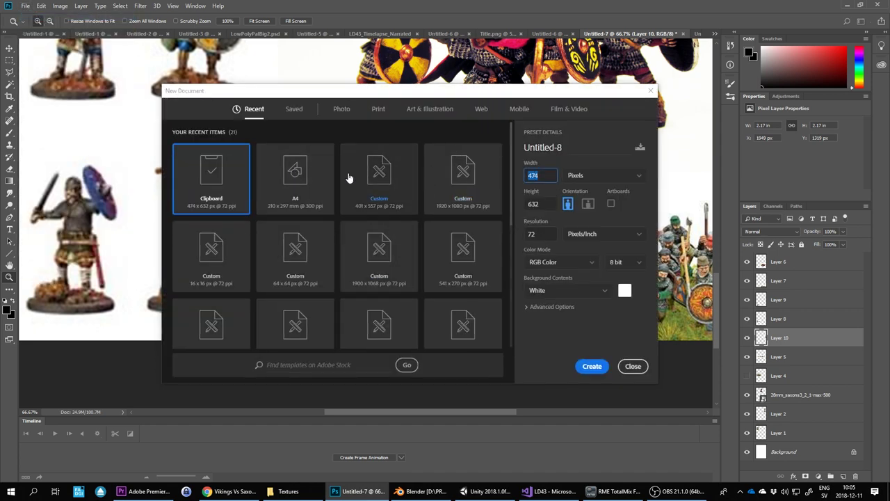
{"action": "type", "text": "8"}
{"action": "key", "text": "Tab"}
{"action": "type", "text": "8"}
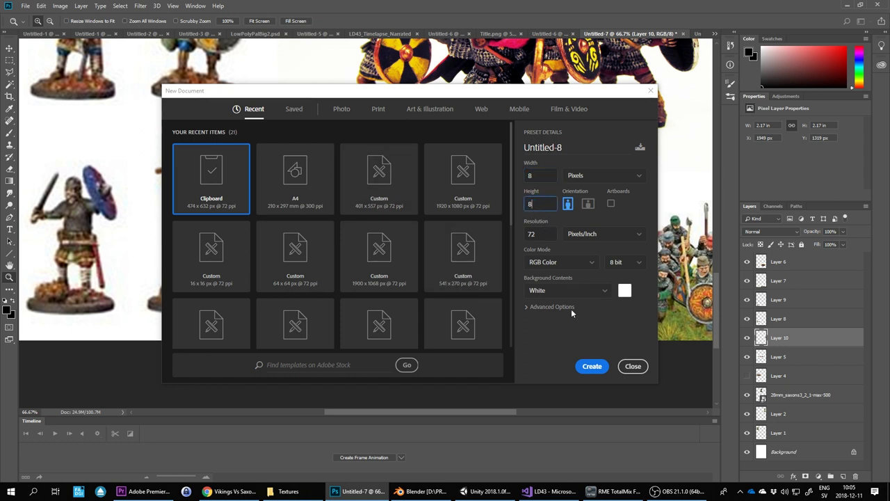
{"action": "left_click", "coordinate": [591, 366]}
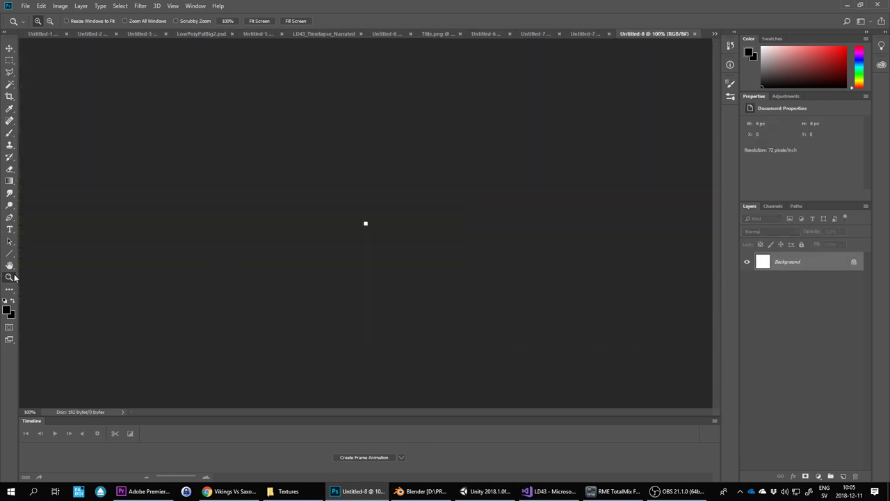
Step: Marquee-select a 2 × 2 pixel square in the upper-left corner of the blank canvas
{"action": "left_click_drag", "start_coordinate": [366, 225], "coordinate": [370, 236]}
{"action": "left_click", "coordinate": [10, 61]}
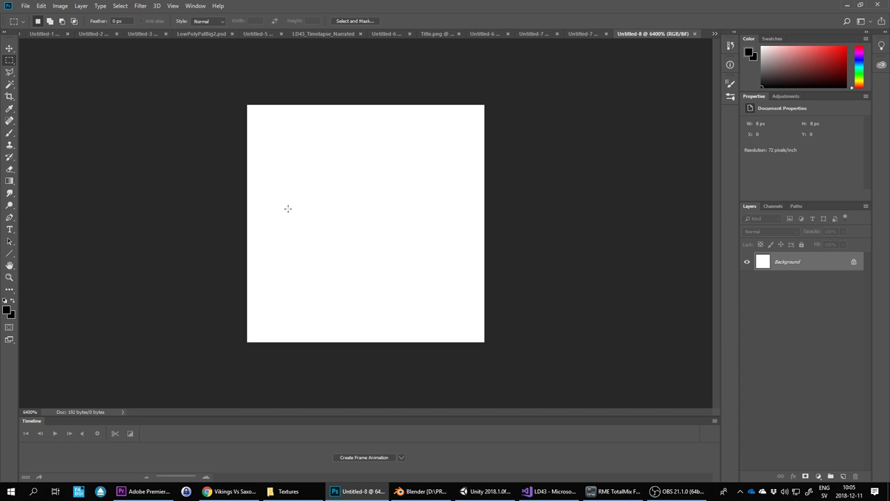
{"action": "left_click_drag", "start_coordinate": [249, 106], "coordinate": [308, 155]}
Step: Review the warrior model in Blender and the miniature photos in Photoshop's Untitled-7 document, then return to Untitled-8
{"action": "key", "text": "alt+Tab"}
{"action": "scroll", "coordinate": [393, 237], "scroll_direction": "up", "scroll_amount": 2}
{"action": "key", "text": "alt+Tab"}
{"action": "left_click", "coordinate": [586, 38]}
{"action": "left_click", "coordinate": [572, 35]}
{"action": "left_click_drag", "start_coordinate": [572, 34], "coordinate": [678, 43]}
{"action": "scroll", "coordinate": [412, 183], "scroll_direction": "up", "scroll_amount": 3}
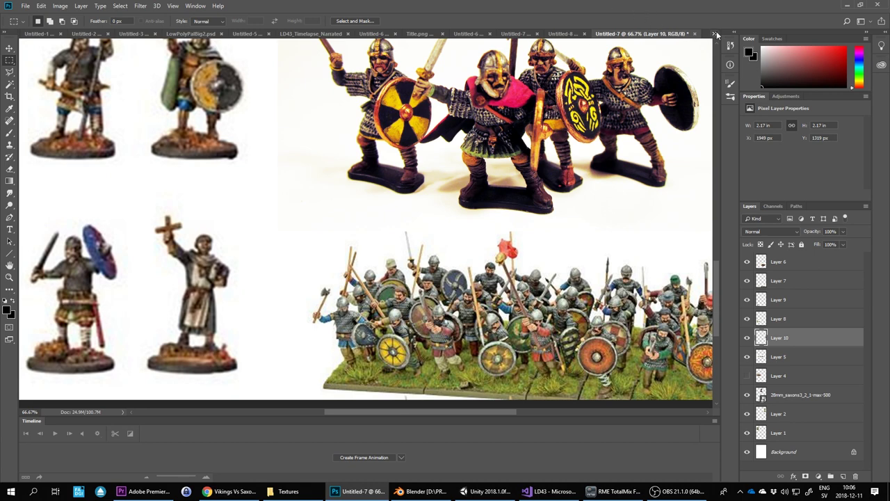
{"action": "left_click", "coordinate": [562, 34]}
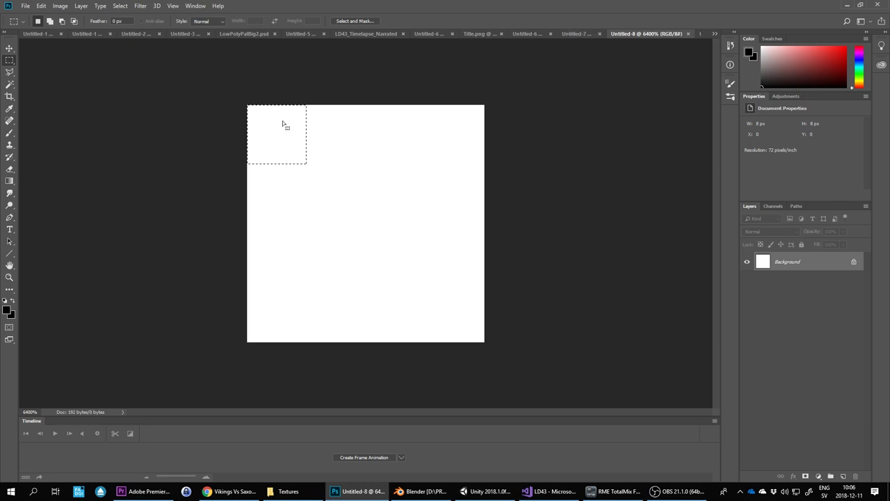
Step: Set the foreground colour to light grey 9e9e9e and fill the selected corner square with it
{"action": "left_click", "coordinate": [8, 310]}
{"action": "left_click", "coordinate": [323, 332]}
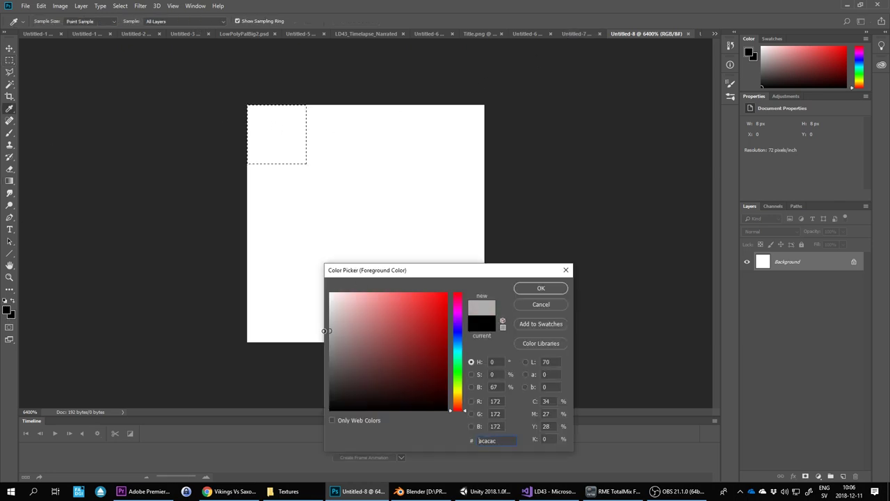
{"action": "left_click", "coordinate": [294, 340]}
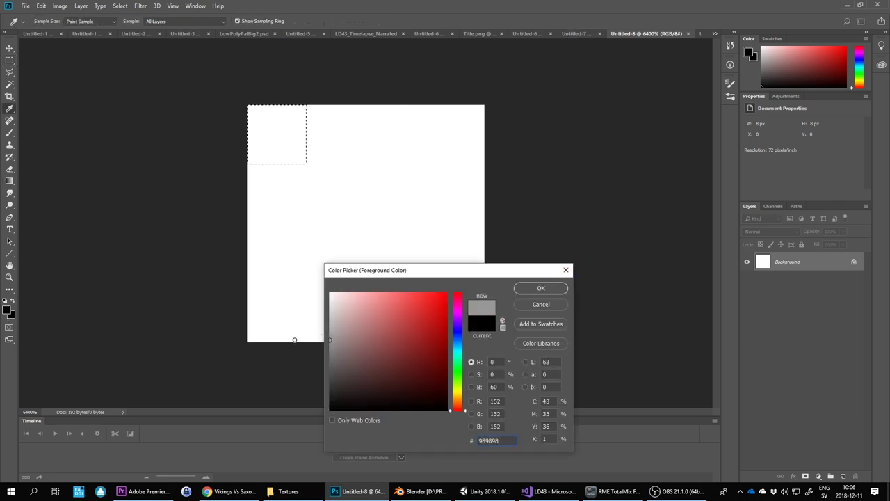
{"action": "left_click", "coordinate": [541, 288]}
{"action": "right_click", "coordinate": [271, 125]}
{"action": "left_click", "coordinate": [306, 238]}
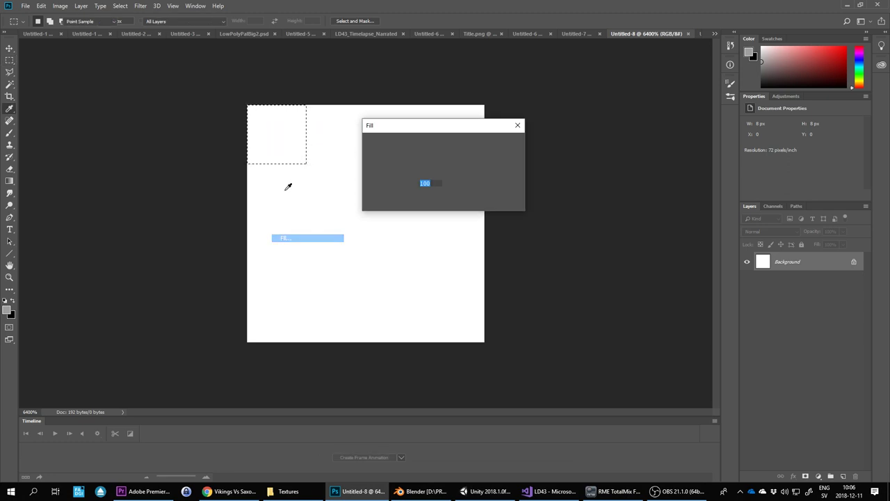
{"action": "key", "text": "Return"}
Step: Shift the selection 2 px right to the second square of the top row and fill it with dark grey
{"action": "left_click_drag", "start_coordinate": [273, 144], "coordinate": [335, 144]}
{"action": "left_click", "coordinate": [7, 310]}
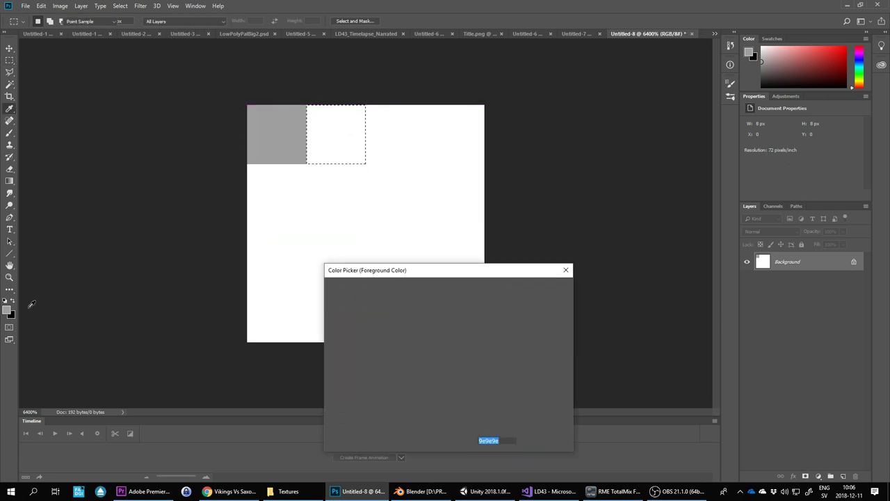
{"action": "left_click", "coordinate": [319, 377]}
{"action": "key", "text": "Return"}
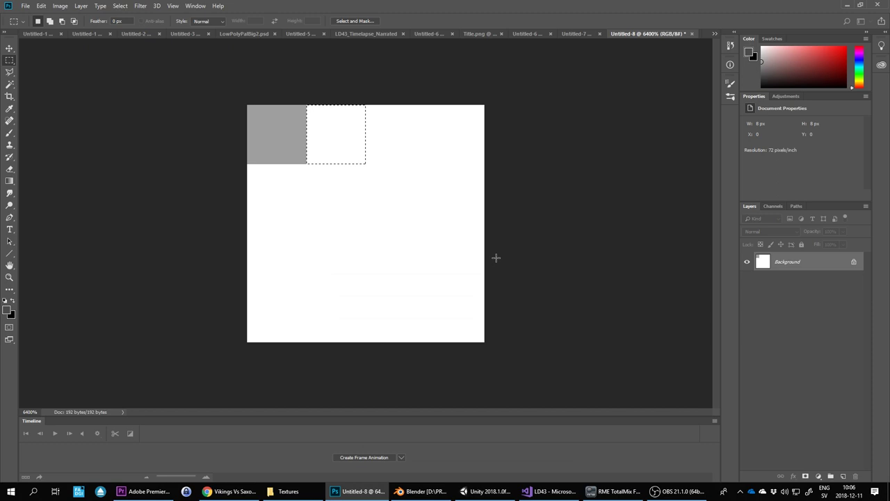
{"action": "right_click", "coordinate": [341, 127]}
{"action": "left_click", "coordinate": [351, 242]}
{"action": "key", "text": "Return"}
Step: Shift the selection to the third square of the top row and fill it with near-black 0c0c0c
{"action": "left_click_drag", "start_coordinate": [338, 143], "coordinate": [397, 144]}
{"action": "left_click", "coordinate": [7, 310]}
{"action": "left_click", "coordinate": [328, 386]}
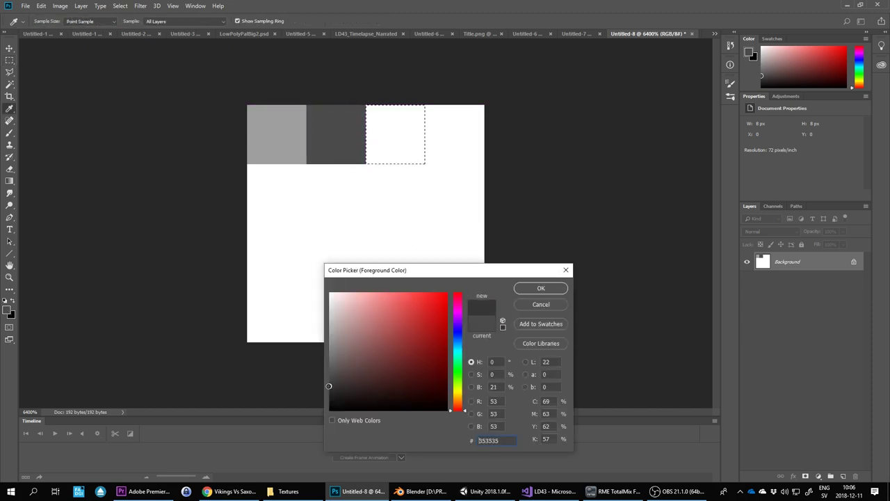
{"action": "left_click", "coordinate": [541, 288]}
{"action": "right_click", "coordinate": [394, 121]}
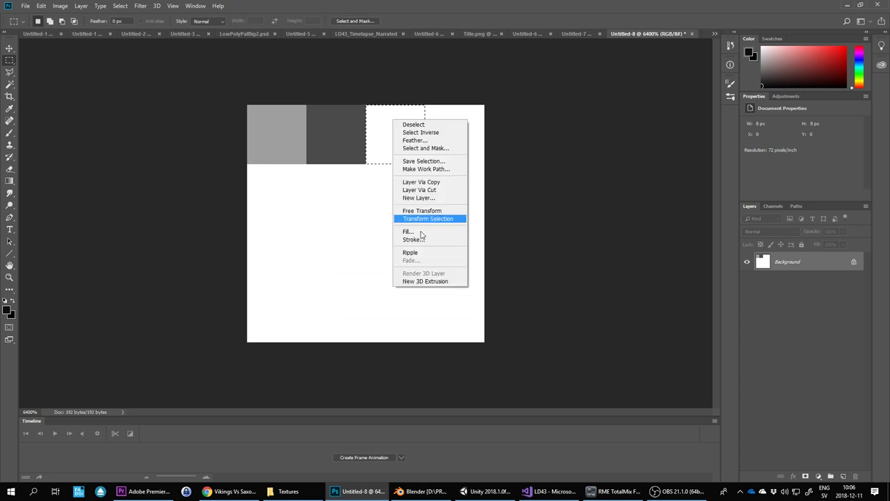
{"action": "left_click", "coordinate": [432, 233]}
{"action": "key", "text": "Return"}
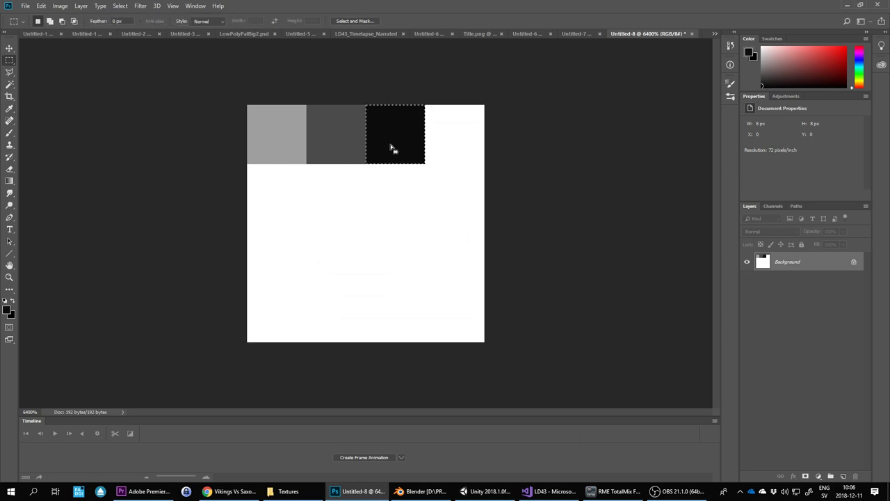
Step: Shift the selection to the last square of the top row and fill it with olive brown 6d582a
{"action": "left_click_drag", "start_coordinate": [406, 142], "coordinate": [450, 141]}
{"action": "left_click", "coordinate": [7, 310]}
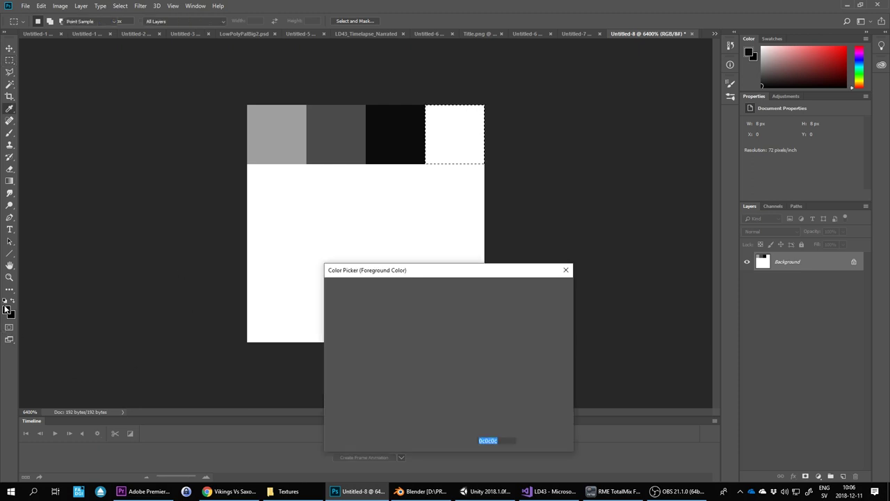
{"action": "left_click", "coordinate": [540, 305]}
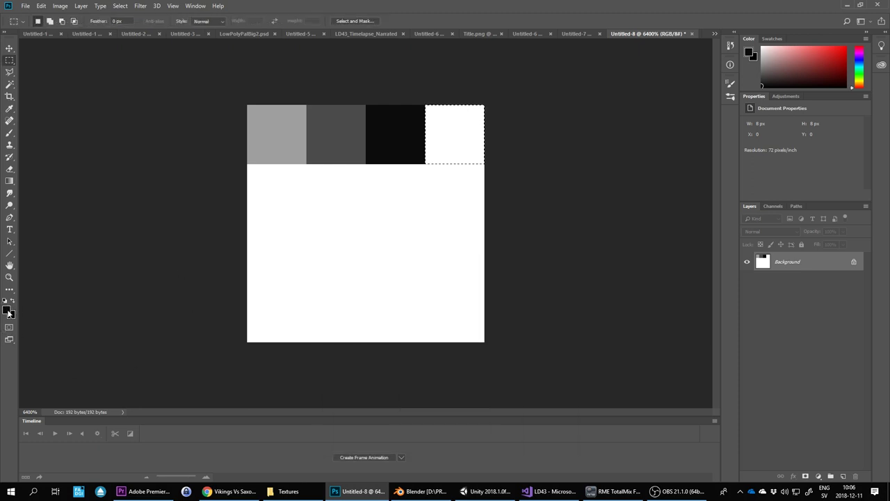
{"action": "left_click", "coordinate": [7, 310]}
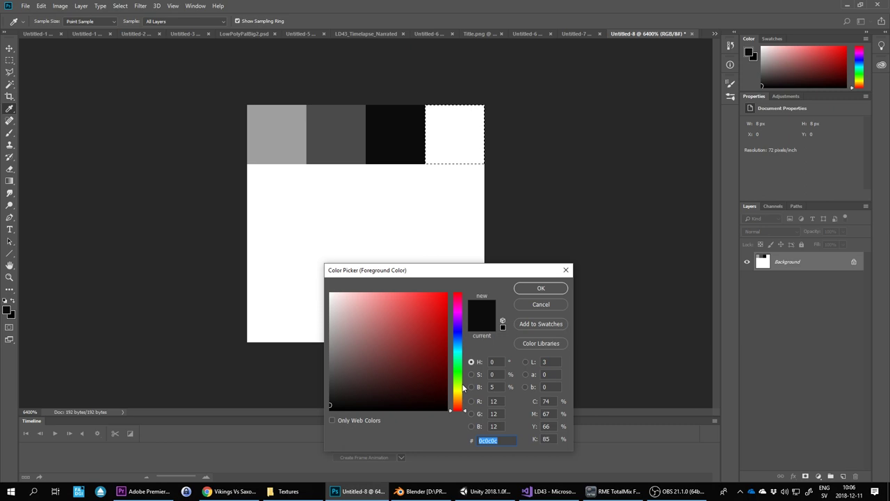
{"action": "left_click_drag", "start_coordinate": [461, 387], "coordinate": [459, 398]}
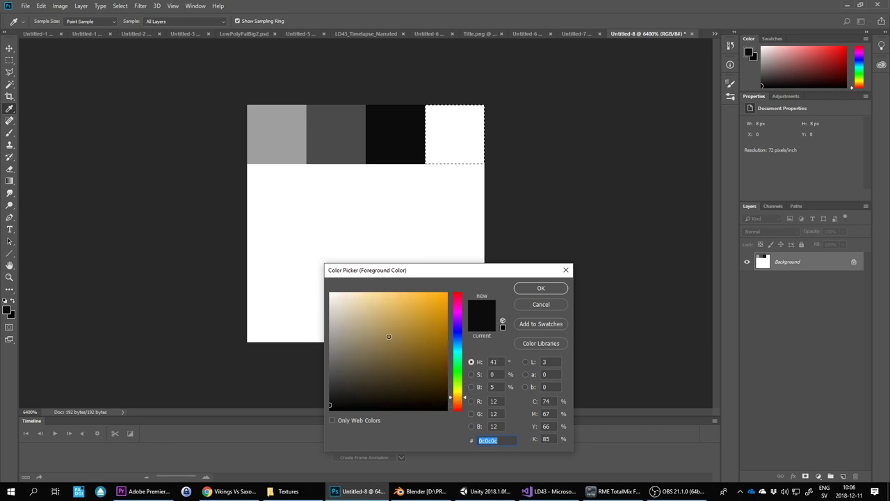
{"action": "left_click_drag", "start_coordinate": [389, 338], "coordinate": [394, 354]}
{"action": "left_click", "coordinate": [540, 288]}
{"action": "key", "text": "m"}
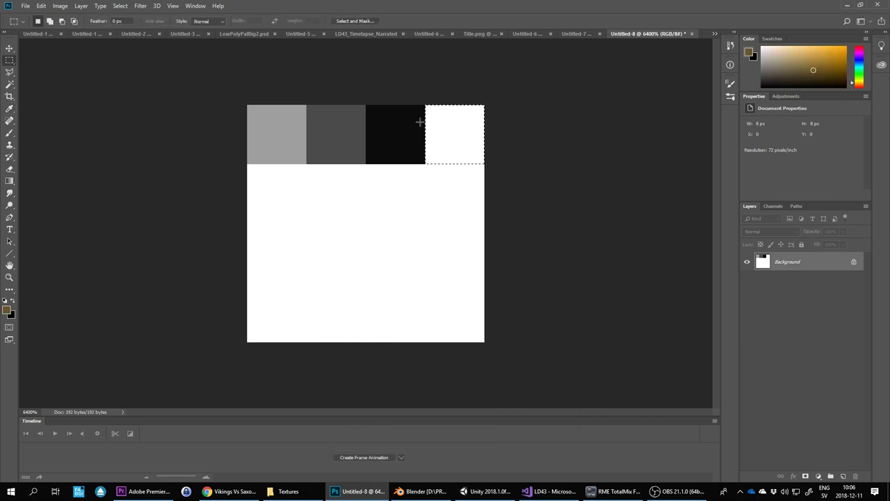
{"action": "right_click", "coordinate": [418, 119]}
{"action": "right_click", "coordinate": [450, 110]}
{"action": "left_click", "coordinate": [508, 222]}
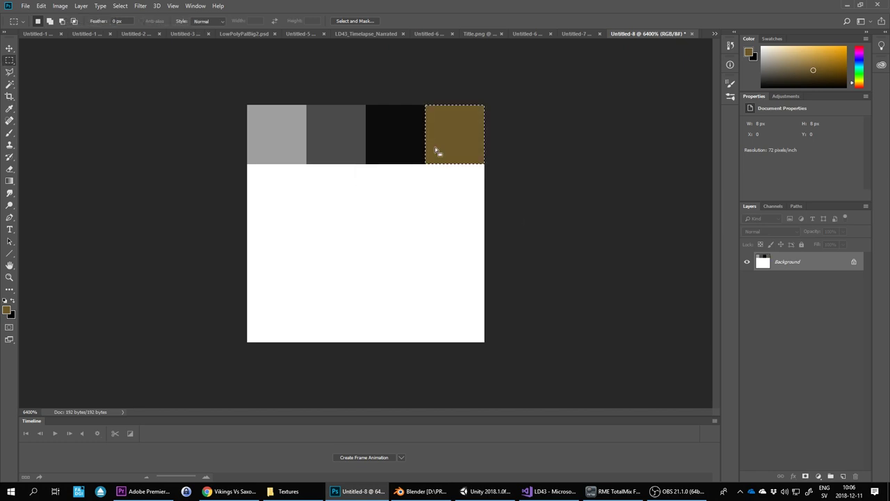
Step: Fill the first 2 × 2 pixel square of the second row with dark brown 452f13, then shift the selection 2 px right
{"action": "mouse_move", "coordinate": [248, 165]}
{"action": "left_mouse_down"}
{"action": "mouse_move", "coordinate": [277, 204]}
{"action": "mouse_move", "coordinate": [306, 223]}
{"action": "left_mouse_up"}
{"action": "left_click", "coordinate": [6, 311]}
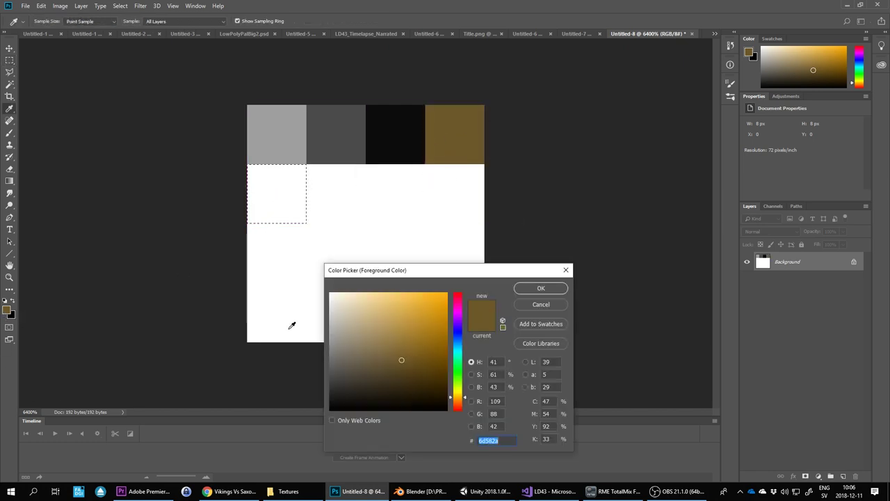
{"action": "left_click_drag", "start_coordinate": [430, 354], "coordinate": [416, 378]}
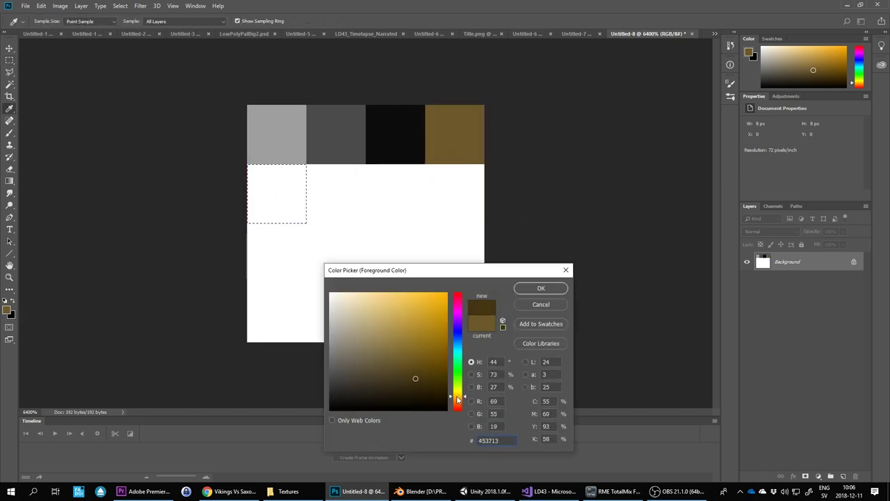
{"action": "left_click", "coordinate": [460, 403]}
{"action": "left_click", "coordinate": [540, 289]}
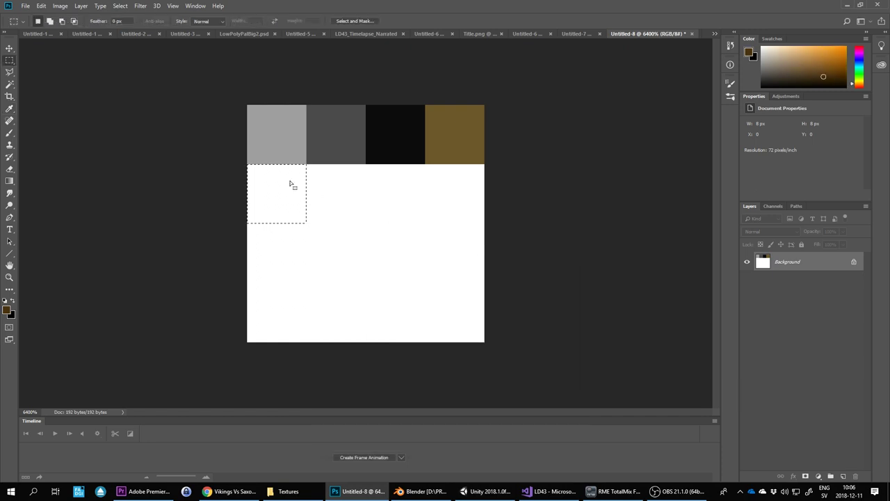
{"action": "right_click", "coordinate": [282, 208]}
{"action": "left_click", "coordinate": [310, 322]}
{"action": "key", "text": "Return"}
{"action": "key", "text": "ctrl+d"}
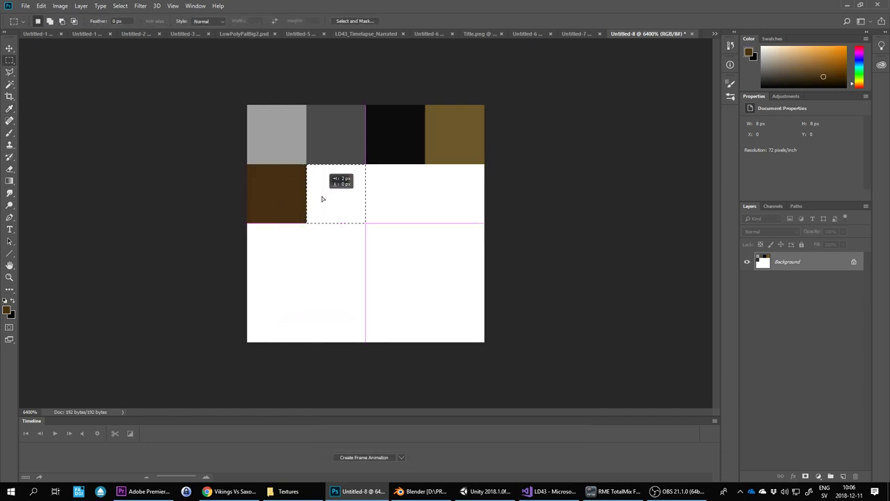
Step: Switch to Blender for a closer look at the warrior model, then return to the palette in Photoshop
{"action": "key", "text": "alt+Tab"}
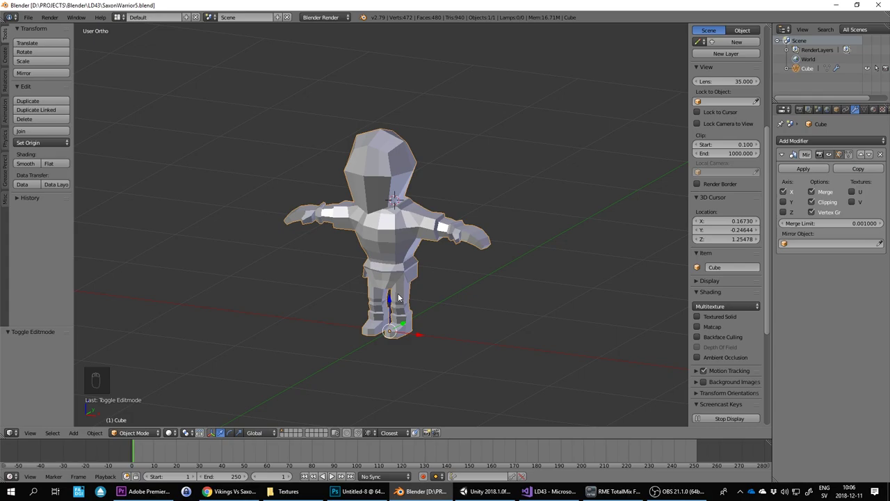
{"action": "scroll", "coordinate": [399, 298], "scroll_direction": "up", "scroll_amount": 4}
{"action": "key", "text": "alt+Tab"}
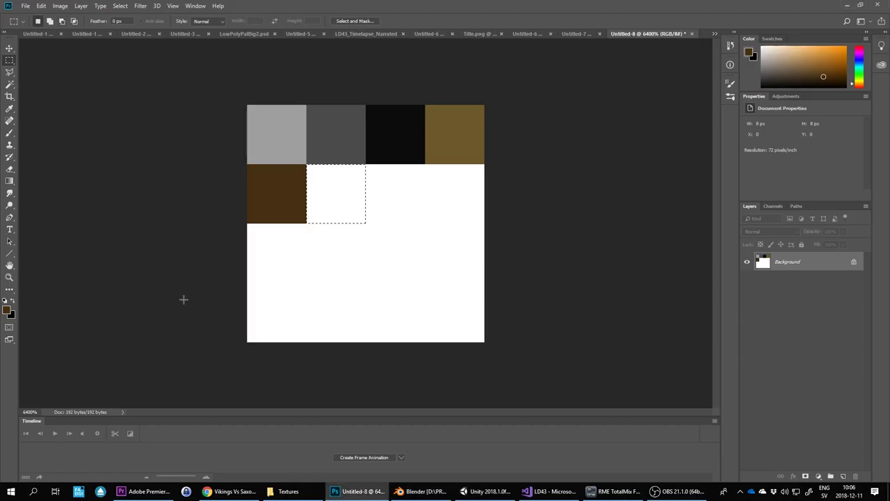
{"action": "left_click", "coordinate": [8, 311]}
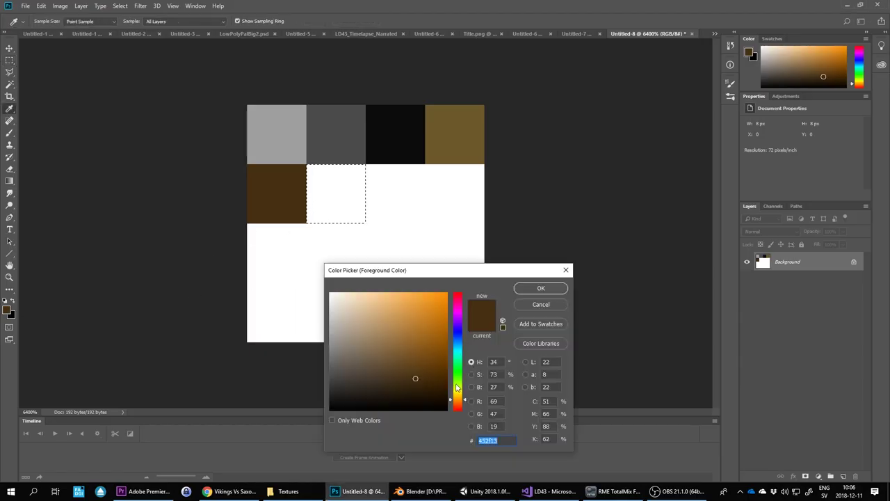
{"action": "key", "text": "alt+Tab"}
{"action": "key", "text": "alt+Tab"}
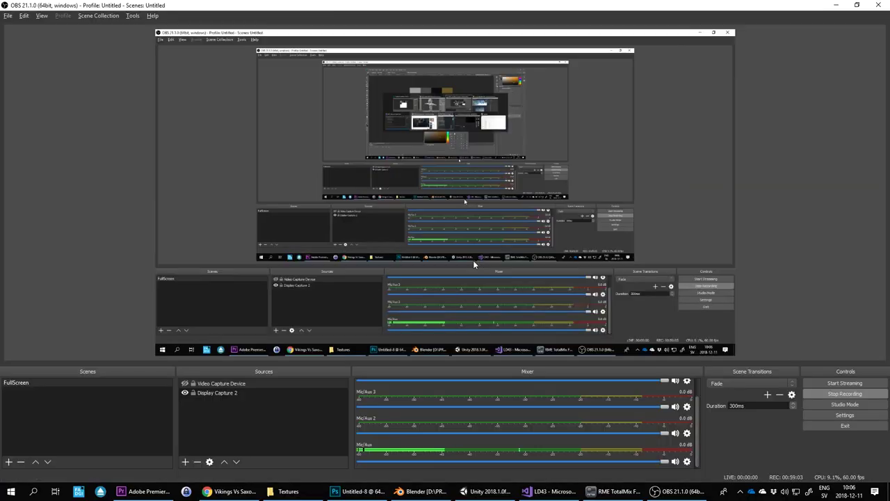
{"action": "key", "text": "alt+Tab"}
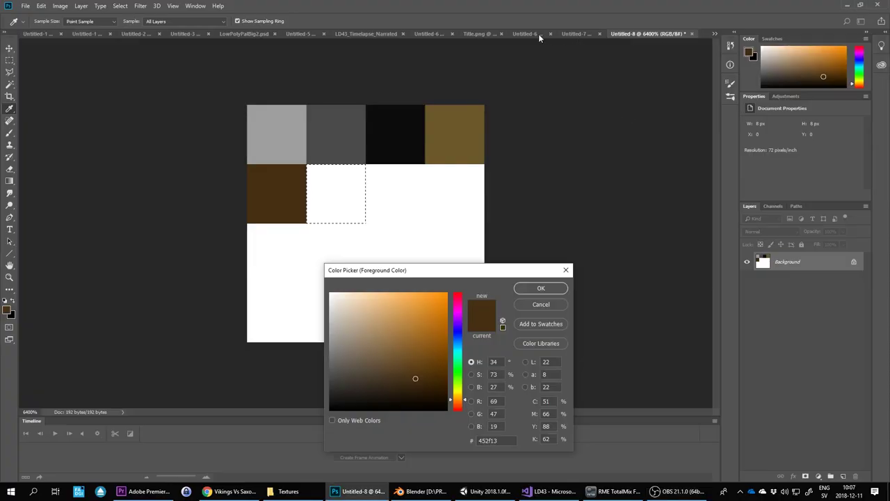
{"action": "left_click", "coordinate": [537, 304]}
Step: Check the miniature reference photos and fill the second 2 × 2 pixel square of the palette's second row with rust orange
{"action": "left_click", "coordinate": [574, 33]}
{"action": "scroll", "coordinate": [437, 180], "scroll_direction": "down", "scroll_amount": 1}
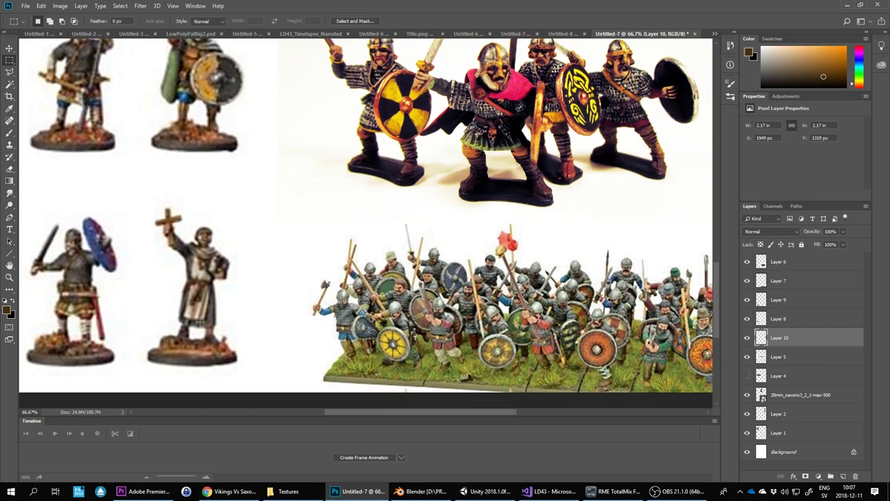
{"action": "scroll", "coordinate": [199, 322], "scroll_direction": "up", "scroll_amount": 3}
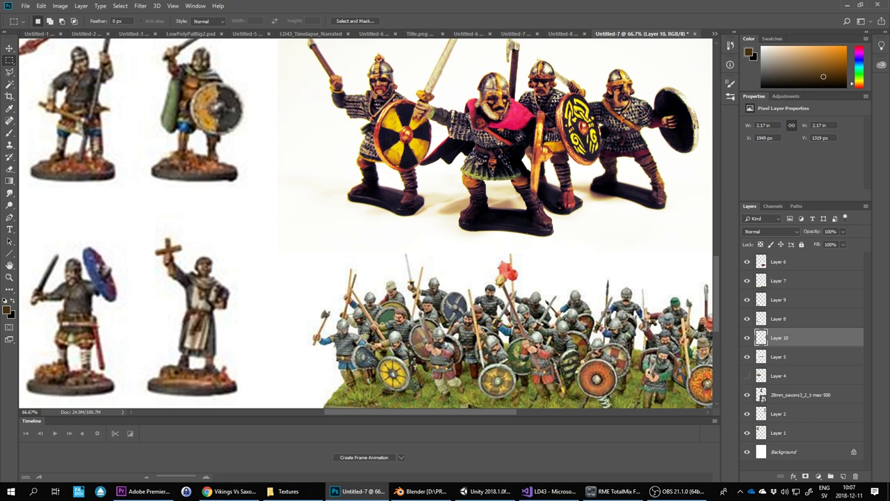
{"action": "left_click", "coordinate": [562, 32]}
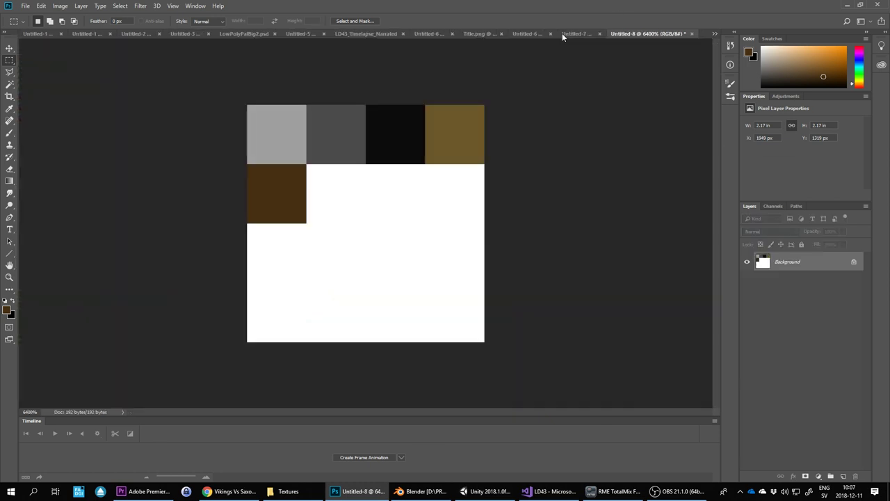
{"action": "left_click_drag", "start_coordinate": [306, 167], "coordinate": [365, 223]}
{"action": "left_click", "coordinate": [6, 310]}
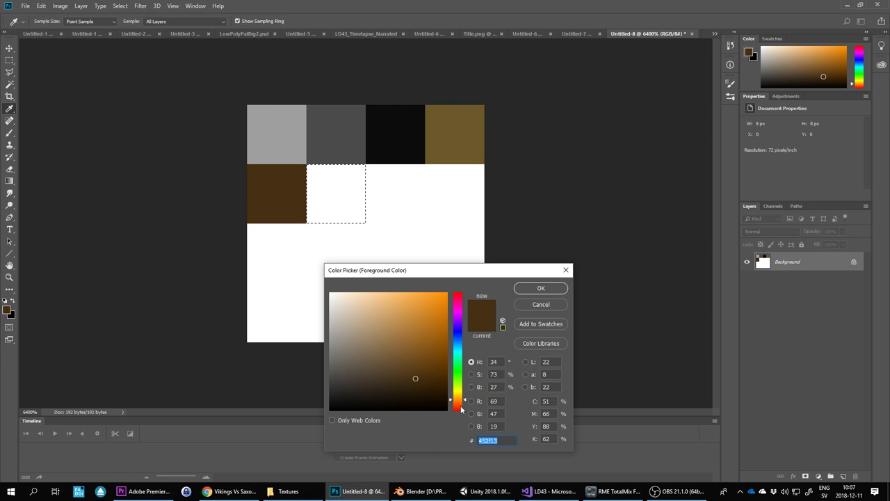
{"action": "left_click_drag", "start_coordinate": [460, 405], "coordinate": [459, 403]}
{"action": "left_click_drag", "start_coordinate": [409, 329], "coordinate": [405, 336]}
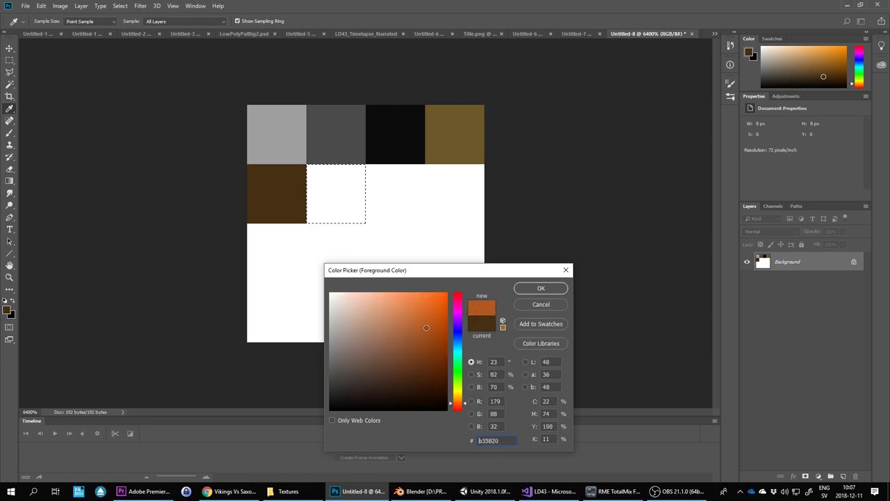
{"action": "left_click", "coordinate": [541, 288]}
{"action": "key", "text": "m"}
{"action": "right_click", "coordinate": [341, 183]}
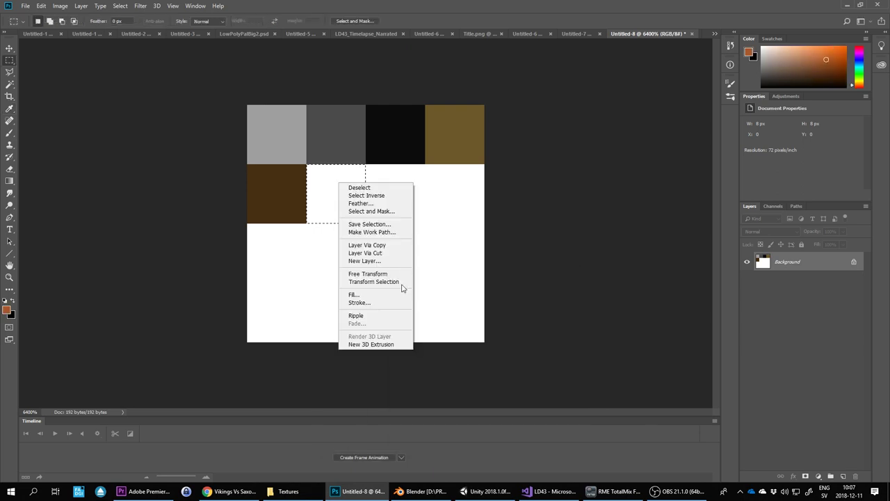
{"action": "left_click", "coordinate": [398, 297]}
Step: Select the third square of the second row and set the foreground colour to bright orange ec703f
{"action": "left_click_drag", "start_coordinate": [366, 164], "coordinate": [425, 223]}
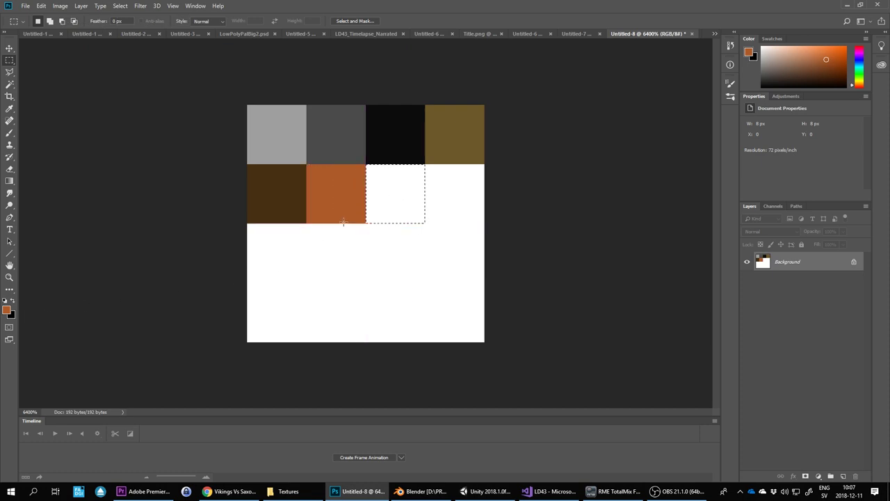
{"action": "left_click", "coordinate": [6, 310]}
{"action": "left_click", "coordinate": [422, 308]}
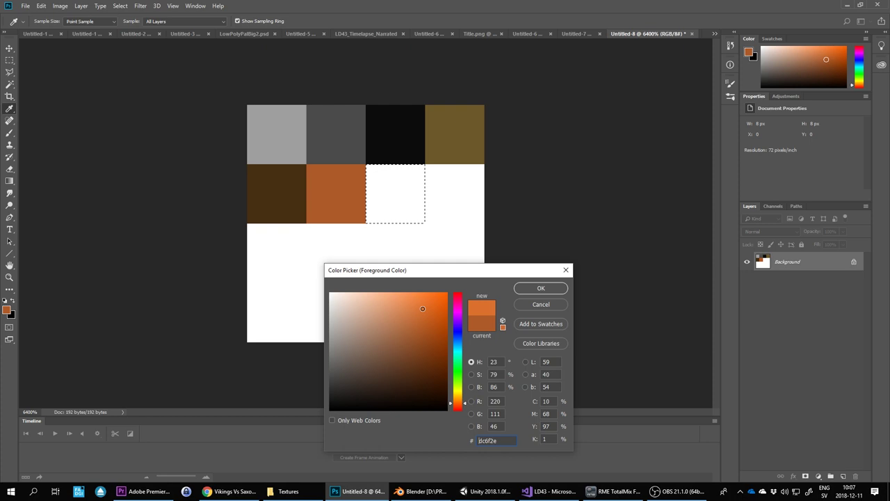
{"action": "left_click", "coordinate": [460, 407]}
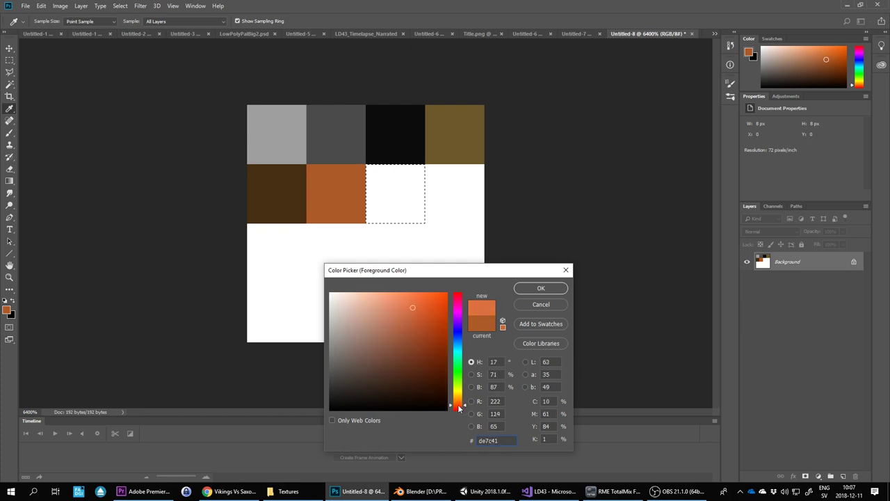
{"action": "left_click", "coordinate": [414, 306]}
{"action": "left_click", "coordinate": [541, 288]}
Step: Clear the selection, reselect the third square of the second row and fill it with the orange foreground colour
{"action": "key", "text": "m"}
{"action": "key", "text": "ctrl+d"}
{"action": "right_click", "coordinate": [387, 201]}
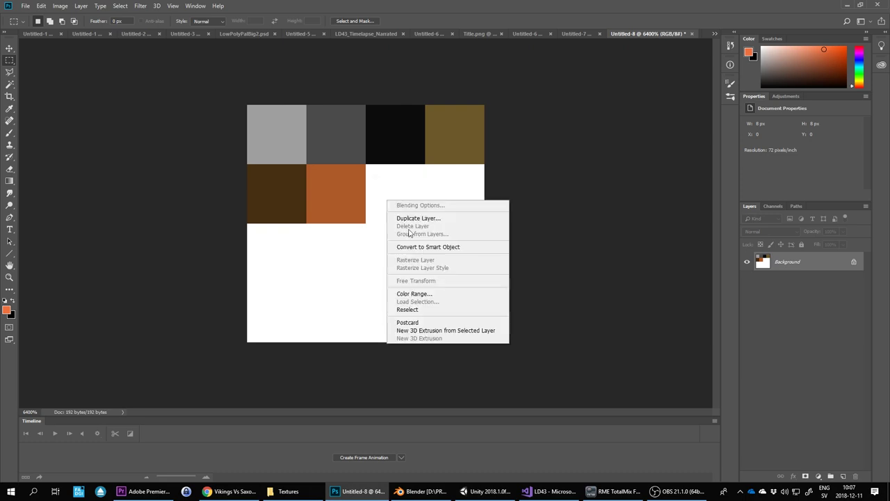
{"action": "left_click", "coordinate": [381, 178]}
{"action": "left_click_drag", "start_coordinate": [367, 166], "coordinate": [425, 224]}
{"action": "right_click", "coordinate": [400, 184]}
{"action": "left_click", "coordinate": [443, 296]}
{"action": "key", "text": "Return"}
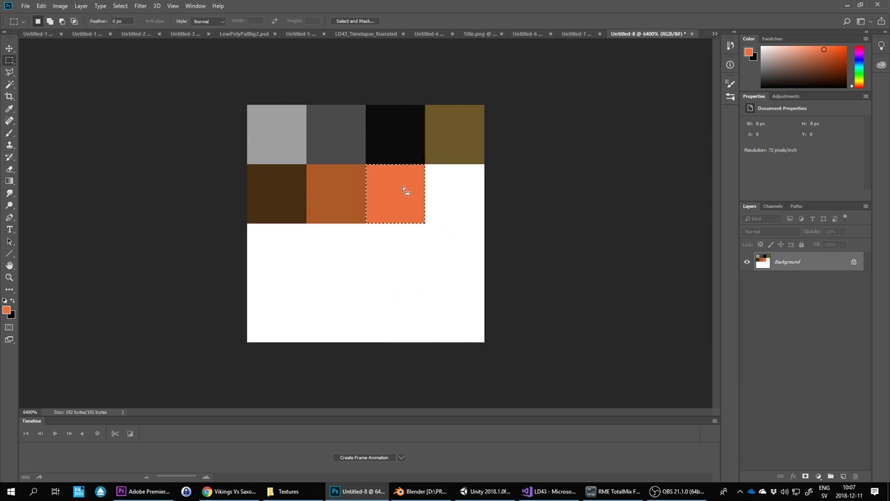
Step: Shift the selection to the last square of the second row and fill it with dark reddish brown
{"action": "left_click_drag", "start_coordinate": [404, 189], "coordinate": [452, 194]}
{"action": "left_click", "coordinate": [7, 308]}
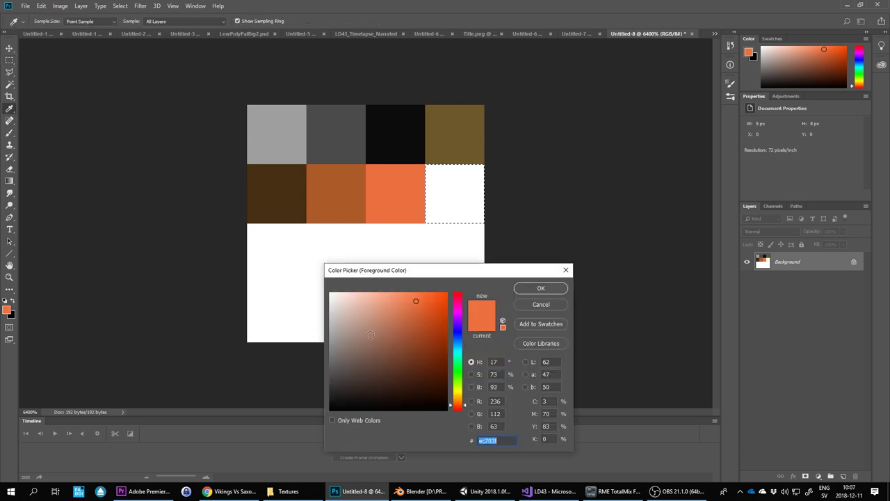
{"action": "left_click", "coordinate": [429, 362]}
{"action": "left_click", "coordinate": [542, 288]}
{"action": "right_click", "coordinate": [439, 187]}
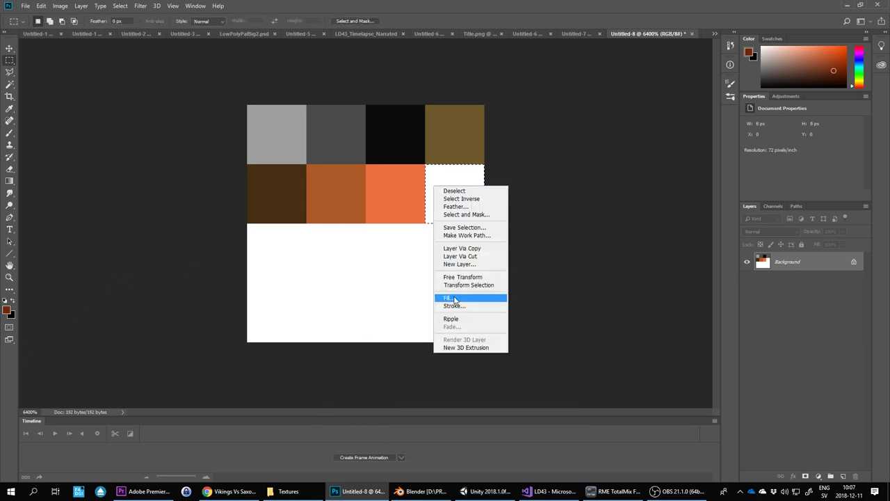
{"action": "left_click", "coordinate": [449, 297]}
{"action": "key", "text": "Return"}
Step: Shift the selection to the first square of the third row and fill it with tan a5845a
{"action": "left_click_drag", "start_coordinate": [455, 199], "coordinate": [273, 245]}
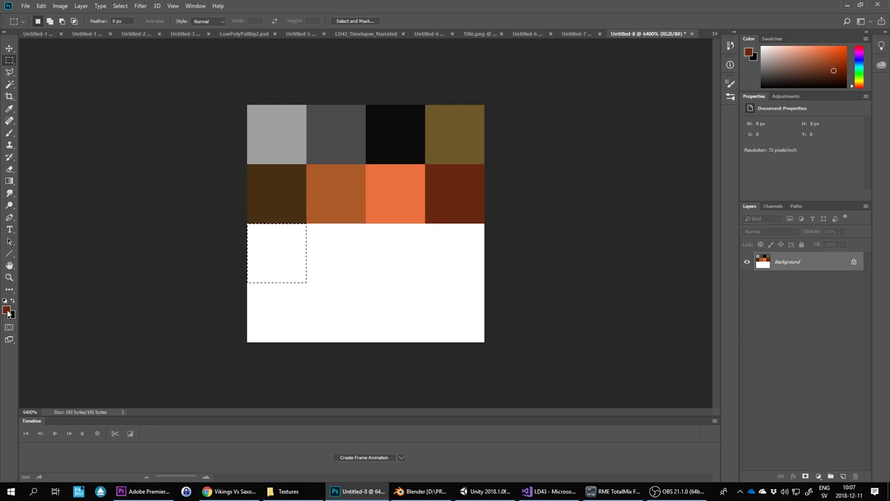
{"action": "left_click", "coordinate": [7, 309]}
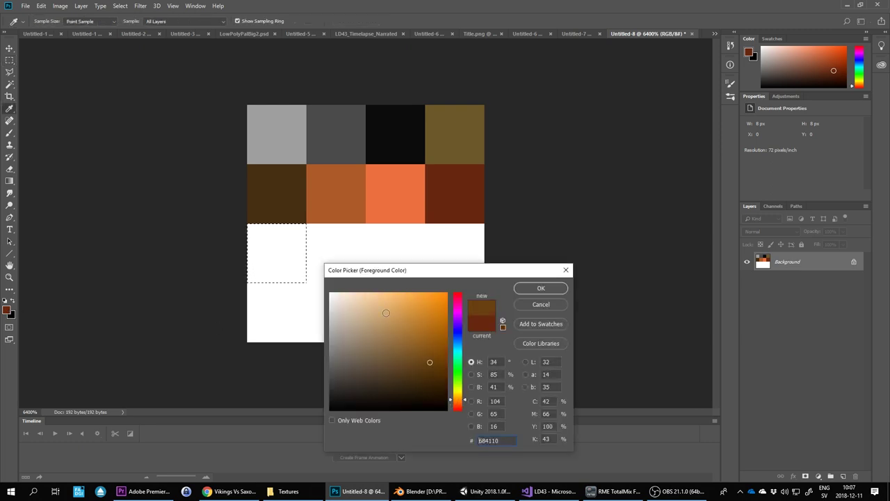
{"action": "left_click_drag", "start_coordinate": [386, 313], "coordinate": [372, 337]}
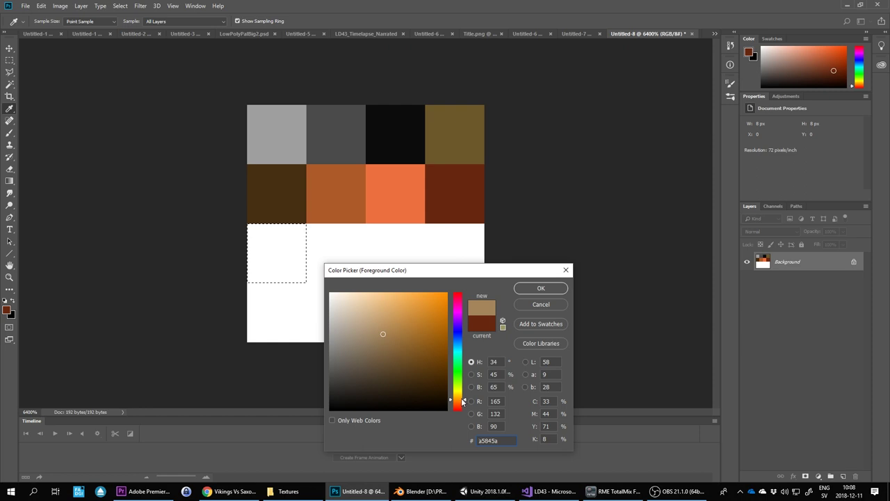
{"action": "left_click", "coordinate": [541, 288]}
{"action": "key", "text": "m"}
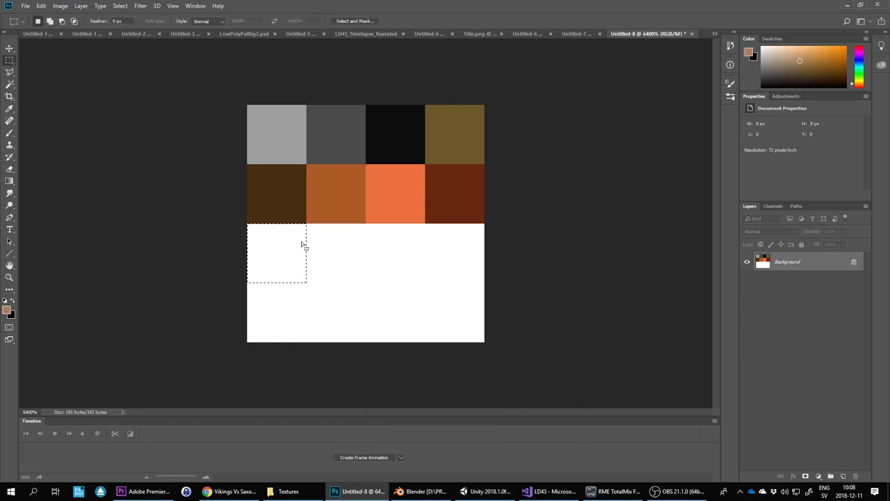
{"action": "right_click", "coordinate": [278, 242]}
{"action": "left_click", "coordinate": [292, 352]}
{"action": "key", "text": "Return"}
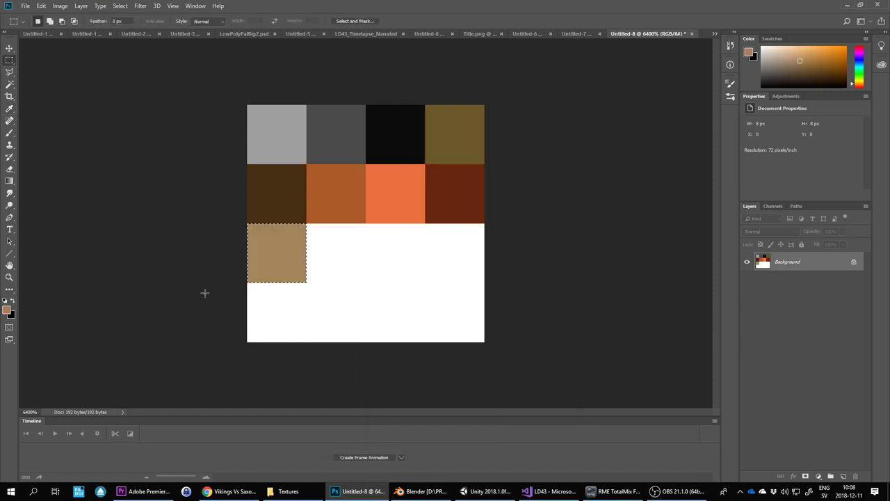
Step: Shift the selection to the second square of the third row and fill it with medium brown 705635
{"action": "left_click_drag", "start_coordinate": [284, 277], "coordinate": [355, 266]}
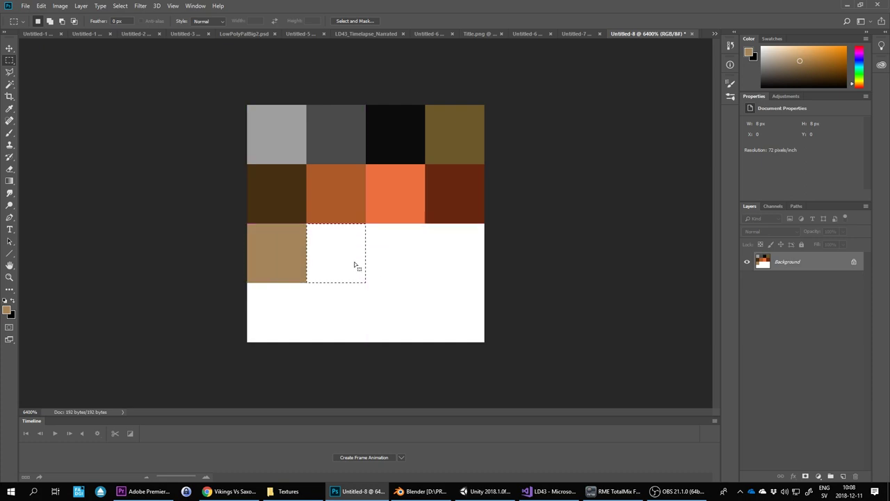
{"action": "left_click", "coordinate": [8, 312]}
{"action": "left_click", "coordinate": [391, 358]}
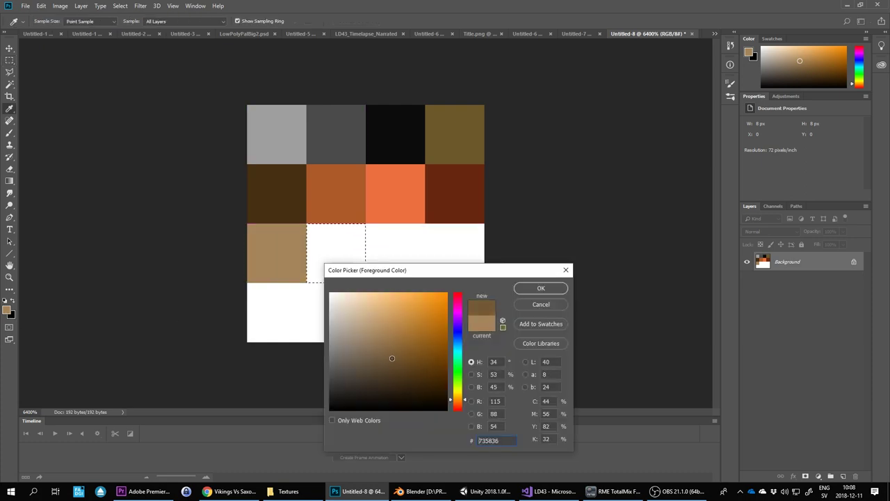
{"action": "left_click", "coordinate": [540, 288]}
{"action": "right_click", "coordinate": [353, 232]}
{"action": "left_click", "coordinate": [393, 344]}
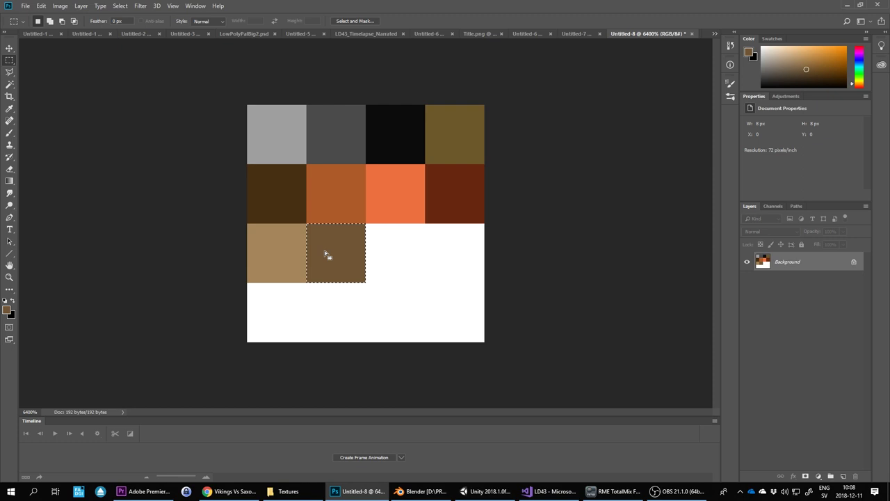
Step: Shift the selection to the third square of the third row and fill it with darker brown 574227
{"action": "left_click_drag", "start_coordinate": [326, 254], "coordinate": [385, 256]}
{"action": "left_click", "coordinate": [8, 312]}
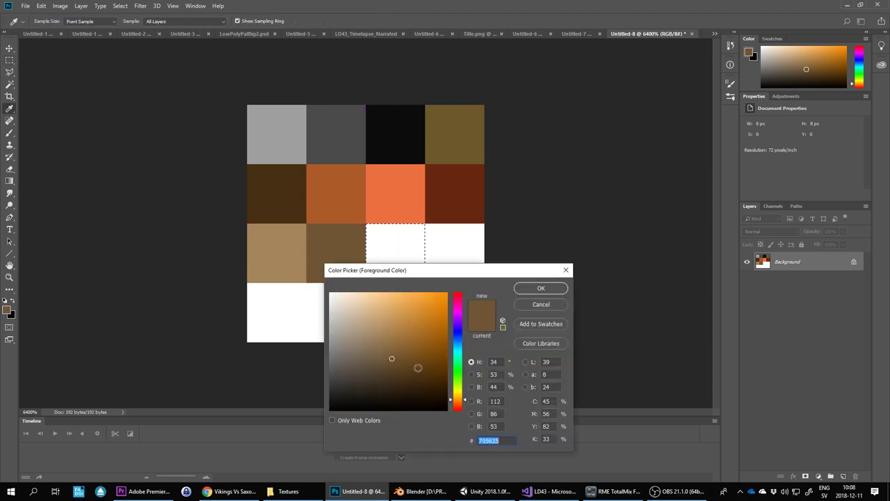
{"action": "mouse_move", "coordinate": [391, 364]}
{"action": "left_mouse_down"}
{"action": "mouse_move", "coordinate": [399, 385]}
{"action": "mouse_move", "coordinate": [395, 370]}
{"action": "left_mouse_up"}
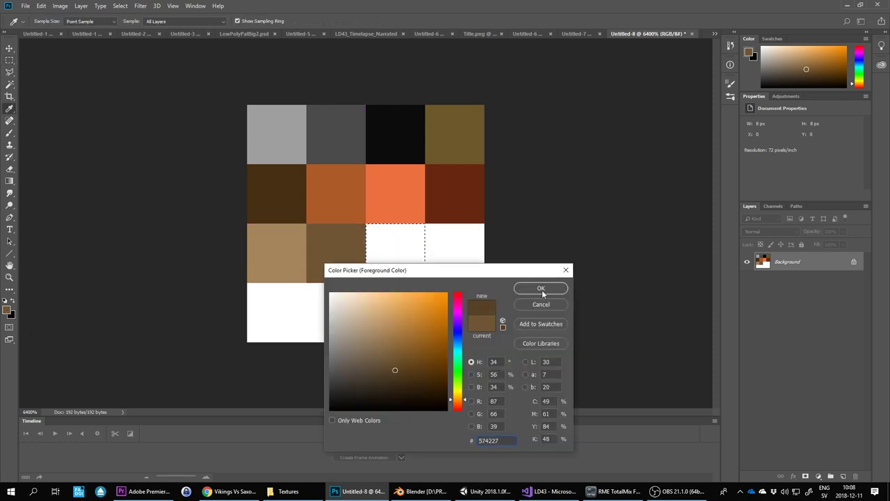
{"action": "left_click", "coordinate": [541, 288]}
{"action": "right_click", "coordinate": [394, 256]}
{"action": "left_click", "coordinate": [448, 361]}
{"action": "key", "text": "Return"}
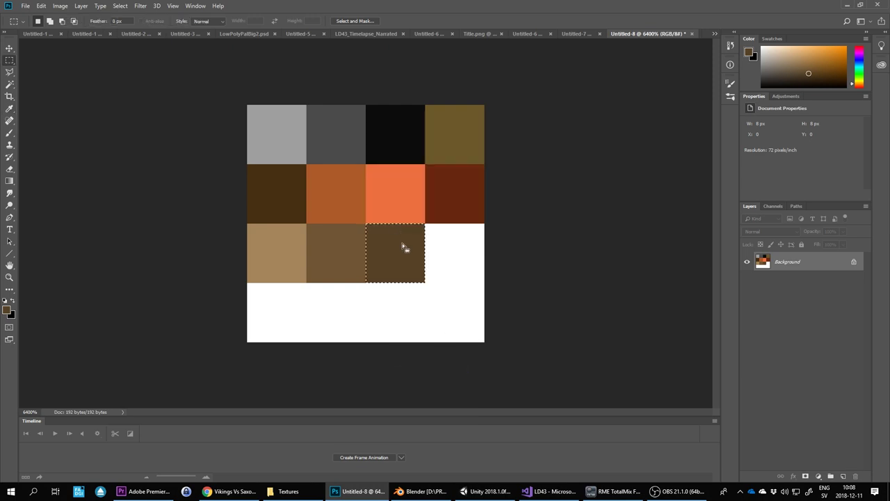
Step: Shift the selection to the last square of the third row and fill it with very dark brown
{"action": "left_click_drag", "start_coordinate": [404, 247], "coordinate": [461, 249]}
{"action": "left_click", "coordinate": [9, 312]}
{"action": "left_click_drag", "start_coordinate": [420, 382], "coordinate": [401, 383]}
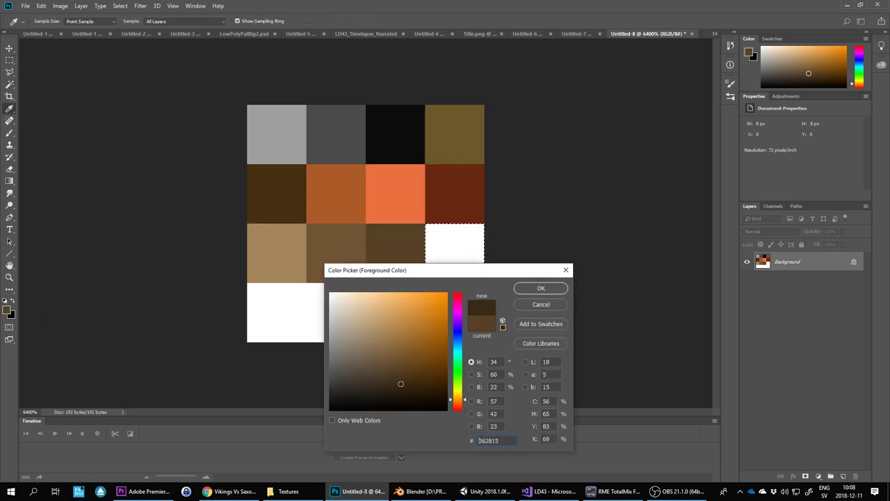
{"action": "left_click", "coordinate": [541, 288]}
{"action": "right_click", "coordinate": [444, 250]}
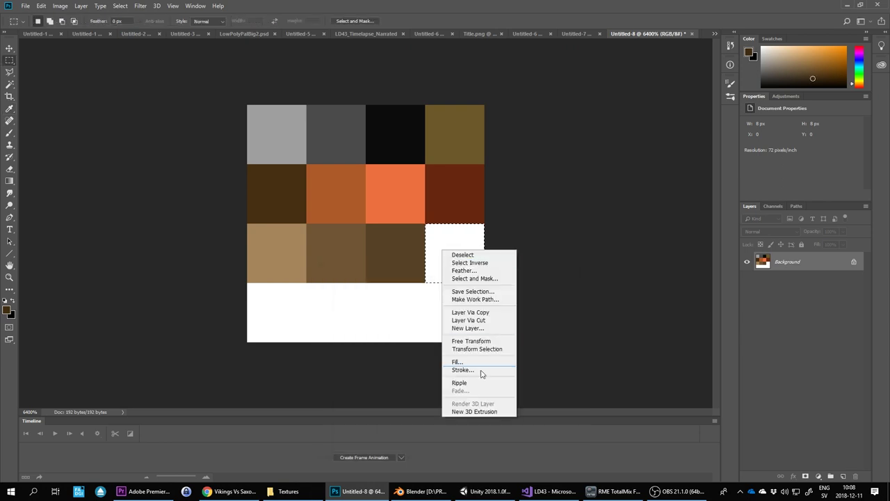
{"action": "left_click", "coordinate": [481, 362]}
{"action": "key", "text": "Return"}
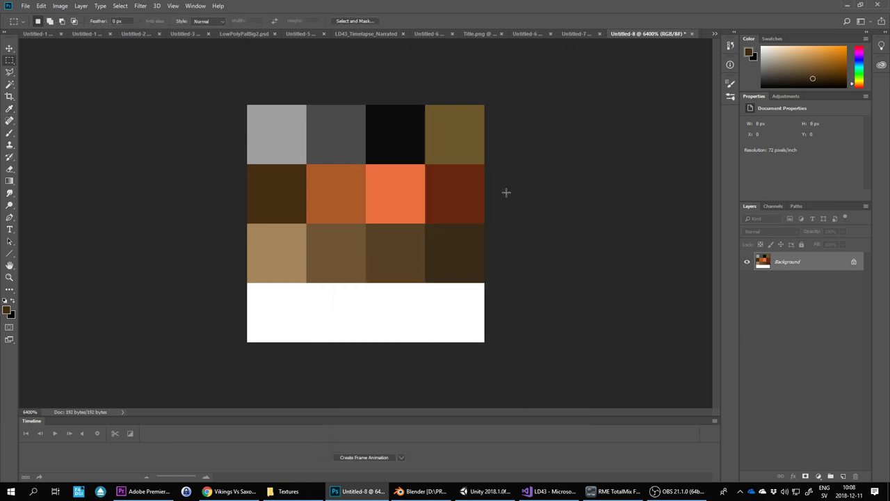
Step: Check the miniature reference photos and fill the first square of the palette's bottom row with golden orange d58927
{"action": "key", "text": "ctrl+Tab"}
{"action": "scroll", "coordinate": [626, 69], "scroll_direction": "up", "scroll_amount": 3}
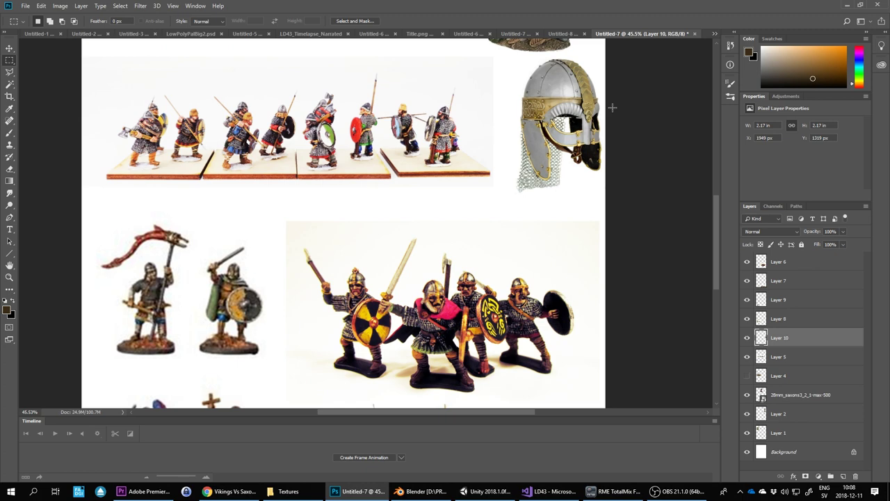
{"action": "left_click", "coordinate": [562, 34]}
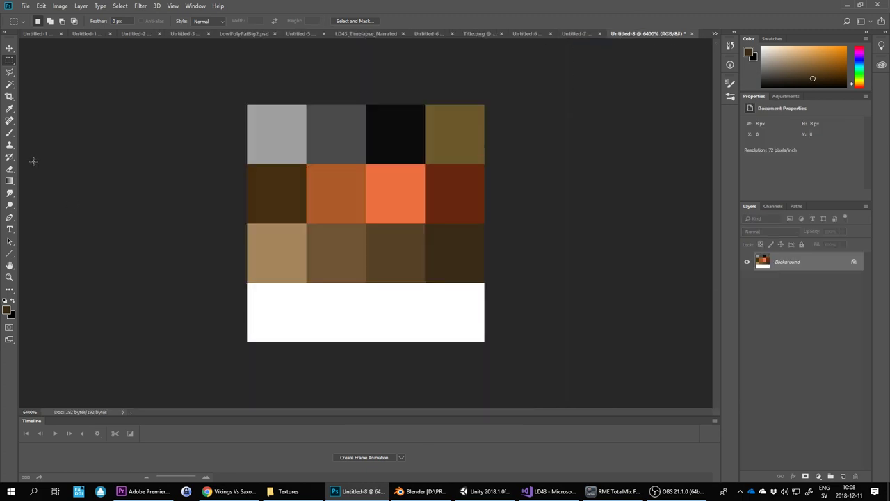
{"action": "left_click_drag", "start_coordinate": [243, 286], "coordinate": [306, 352]}
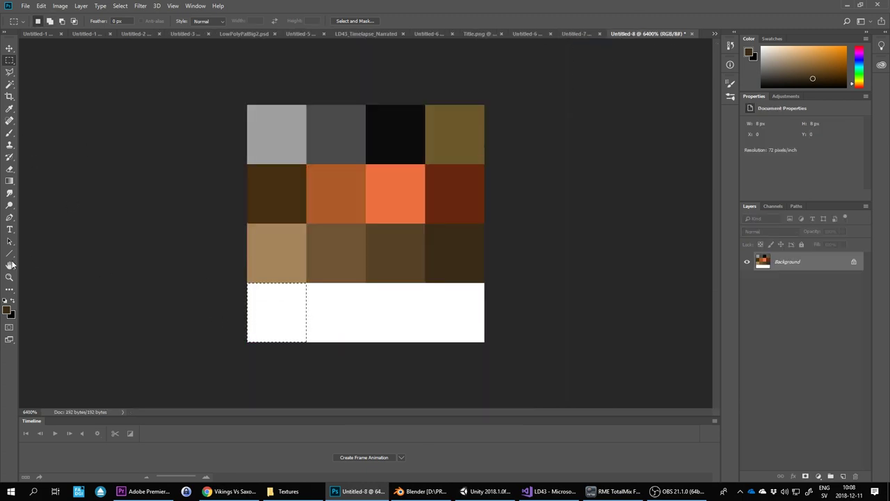
{"action": "left_click", "coordinate": [8, 311]}
{"action": "mouse_move", "coordinate": [433, 323]}
{"action": "left_mouse_down"}
{"action": "mouse_move", "coordinate": [422, 319]}
{"action": "mouse_move", "coordinate": [427, 295]}
{"action": "mouse_move", "coordinate": [425, 312]}
{"action": "left_mouse_up"}
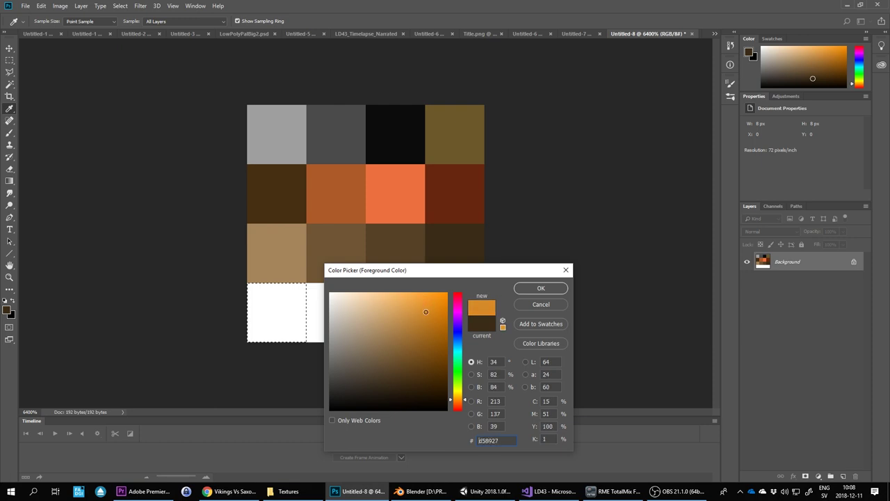
{"action": "left_click", "coordinate": [522, 292]}
{"action": "right_click", "coordinate": [279, 302]}
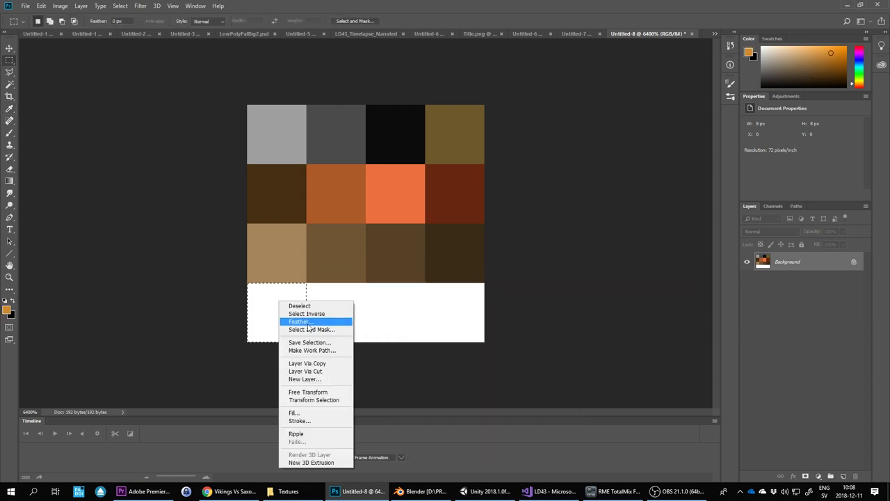
{"action": "left_click", "coordinate": [333, 412]}
{"action": "key", "text": "Return"}
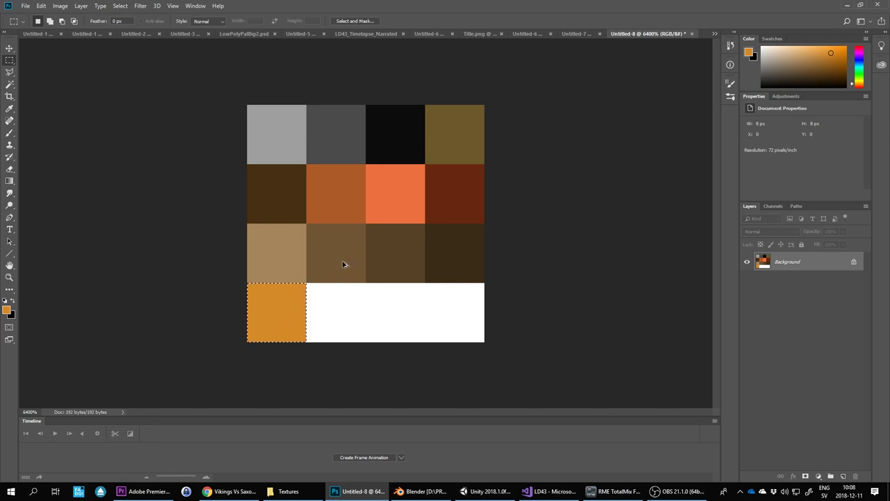
Step: Start a web export of the palette as PNG-24 and choose the folder D:\PROJECTS\Photoshop\LD43 as its destination
{"action": "key", "text": "ctrl+alt+shift+s"}
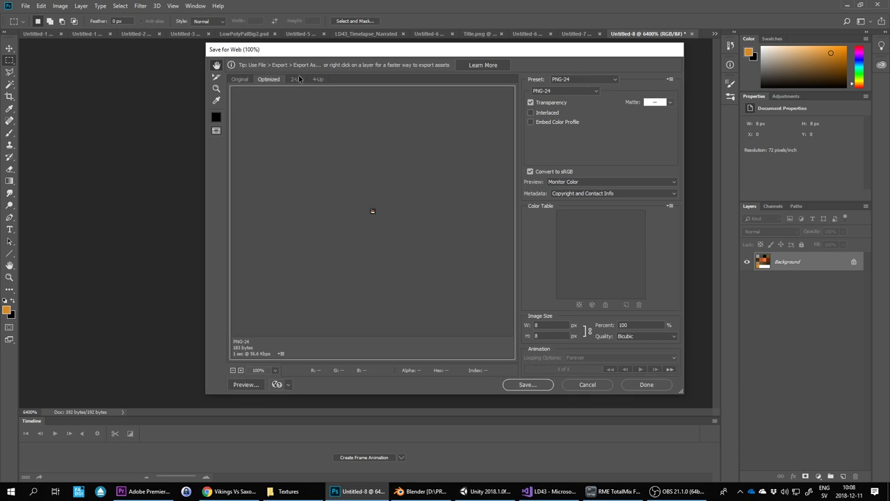
{"action": "left_click", "coordinate": [527, 385]}
{"action": "left_click", "coordinate": [341, 79]}
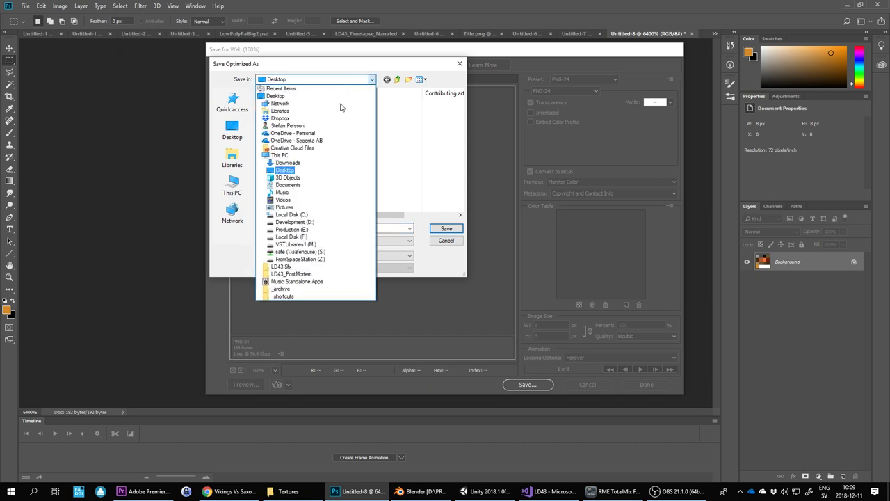
{"action": "left_click", "coordinate": [334, 222]}
{"action": "scroll", "coordinate": [382, 148], "scroll_direction": "down", "scroll_amount": 2}
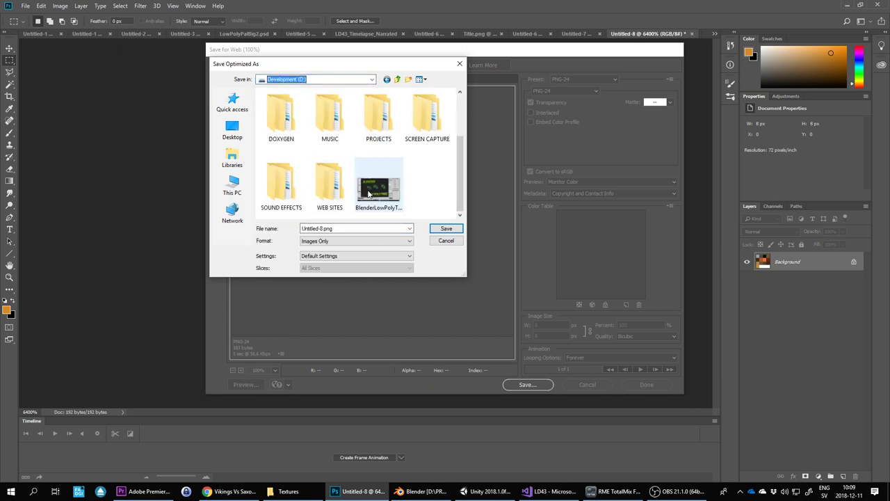
{"action": "double_click", "coordinate": [381, 139]}
{"action": "scroll", "coordinate": [298, 158], "scroll_direction": "down", "scroll_amount": 3}
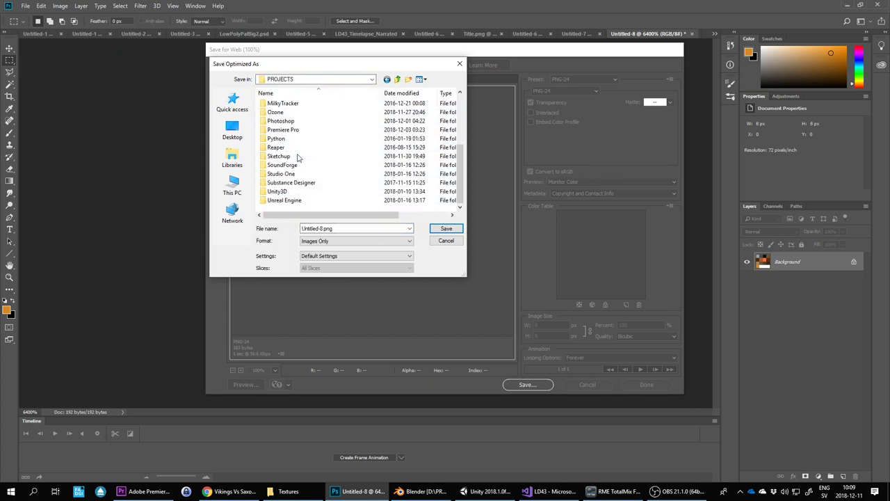
{"action": "double_click", "coordinate": [289, 121]}
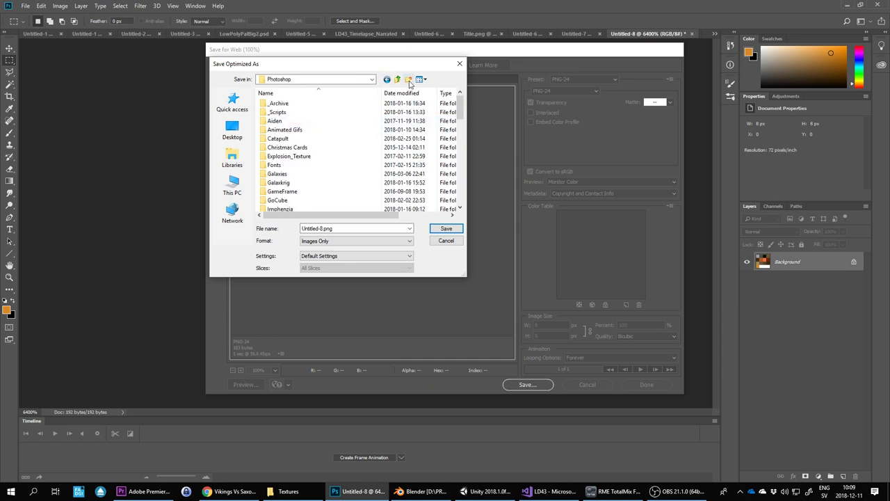
{"action": "scroll", "coordinate": [354, 159], "scroll_direction": "down", "scroll_amount": 12}
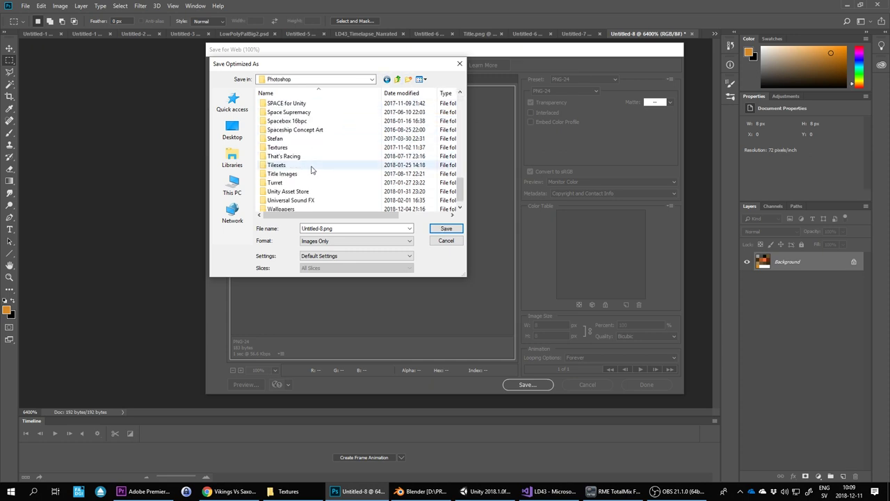
{"action": "scroll", "coordinate": [310, 173], "scroll_direction": "up", "scroll_amount": 12}
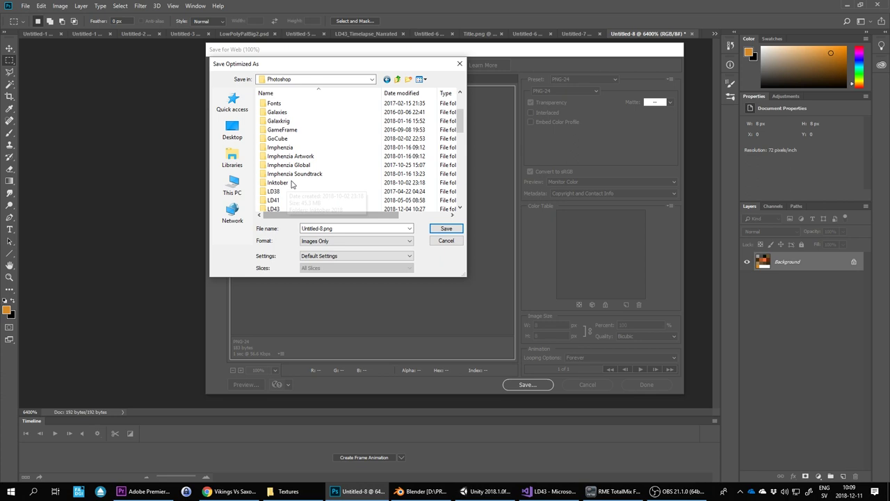
{"action": "scroll", "coordinate": [293, 182], "scroll_direction": "down", "scroll_amount": 2}
{"action": "double_click", "coordinate": [279, 157]}
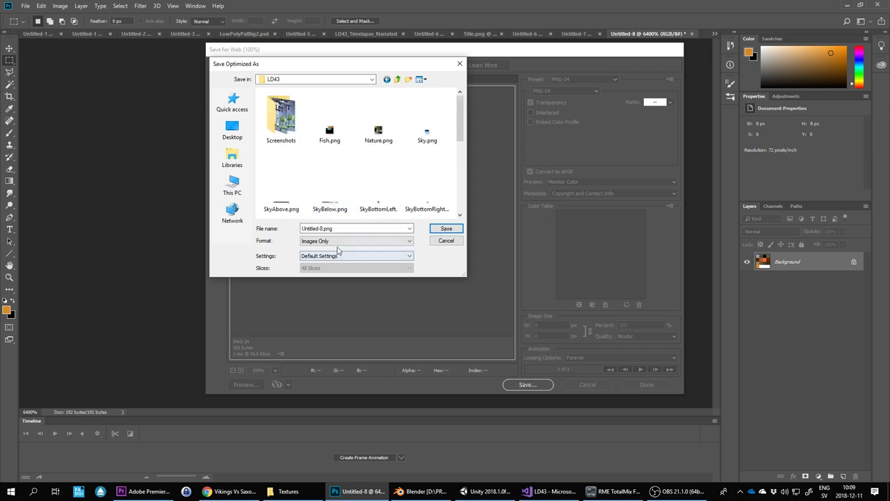
Step: Name the exported palette image Saxon1 and save it
{"action": "double_click", "coordinate": [349, 229]}
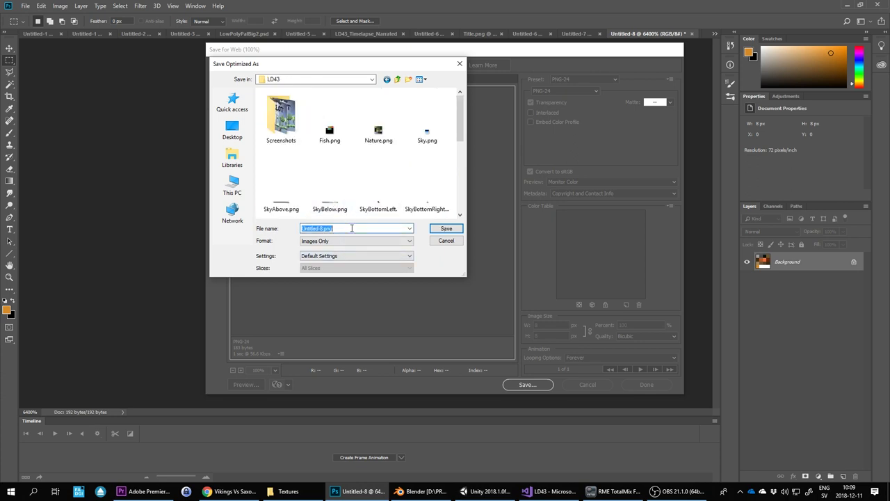
{"action": "type", "text": "Saxon1"}
{"action": "left_click", "coordinate": [453, 229]}
Step: Switch to Blender and change the screen layout to UV Editing
{"action": "left_click", "coordinate": [415, 490]}
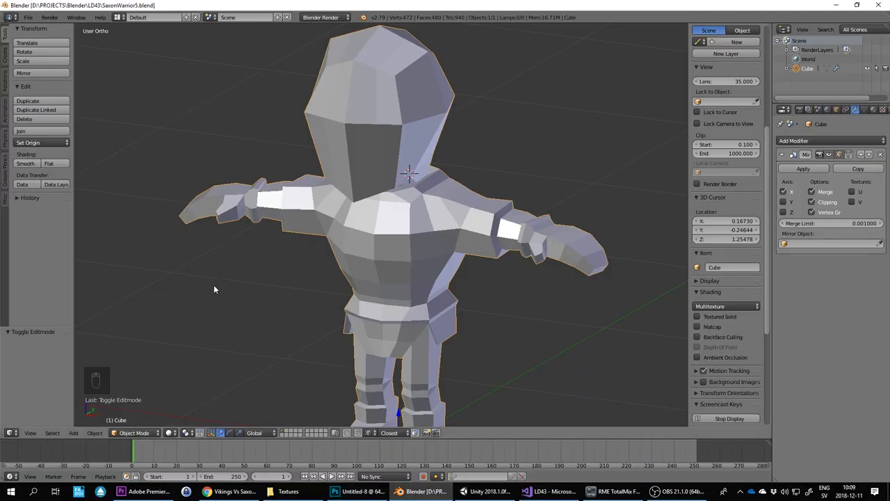
{"action": "scroll", "coordinate": [347, 254], "scroll_direction": "down", "scroll_amount": 2}
{"action": "middle_click_drag", "start_coordinate": [355, 251], "coordinate": [369, 228], "text": "shift"}
{"action": "left_click", "coordinate": [119, 16]}
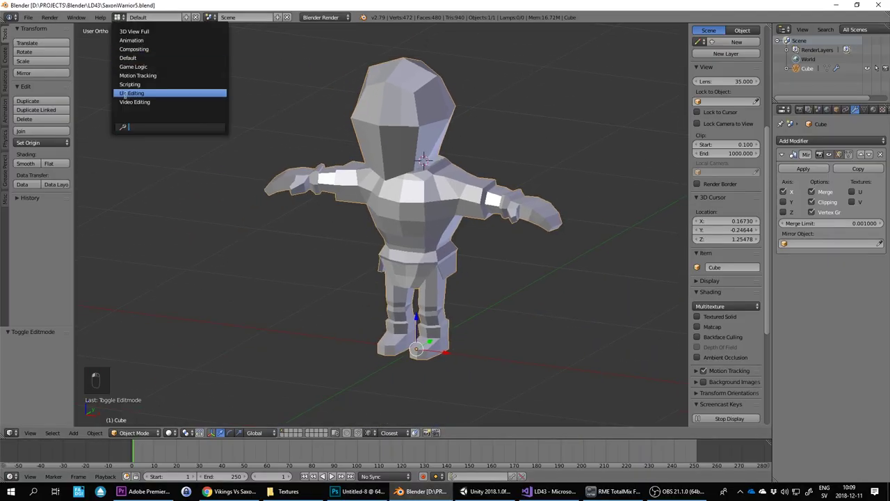
{"action": "left_click", "coordinate": [128, 93]}
Step: Enter Edit Mode on the warrior model and select its entire mesh
{"action": "middle_click_drag", "start_coordinate": [628, 213], "coordinate": [733, 236]}
{"action": "scroll", "coordinate": [726, 201], "scroll_direction": "up", "scroll_amount": 3}
{"action": "key", "text": "Tab"}
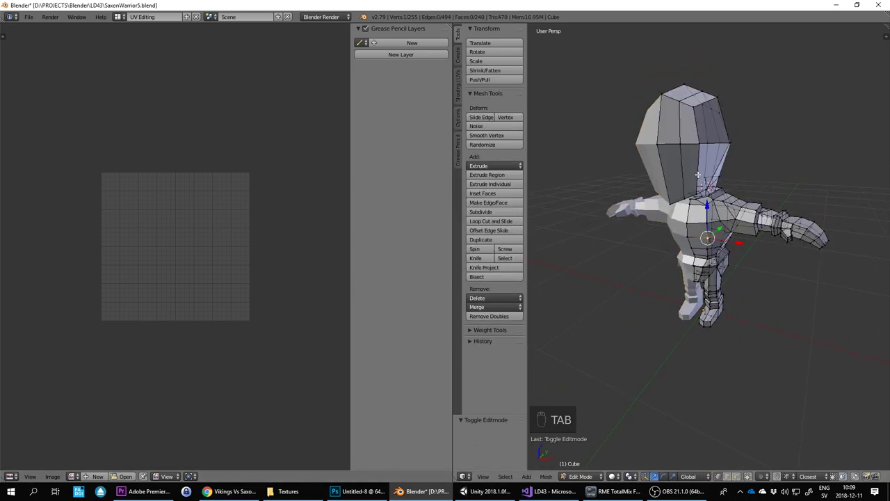
{"action": "key", "text": "a"}
{"action": "key", "text": "a"}
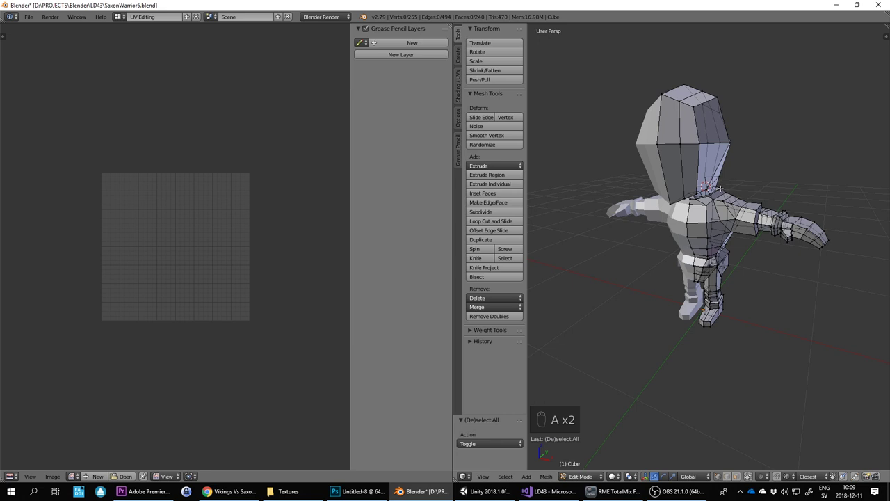
{"action": "key", "text": "a"}
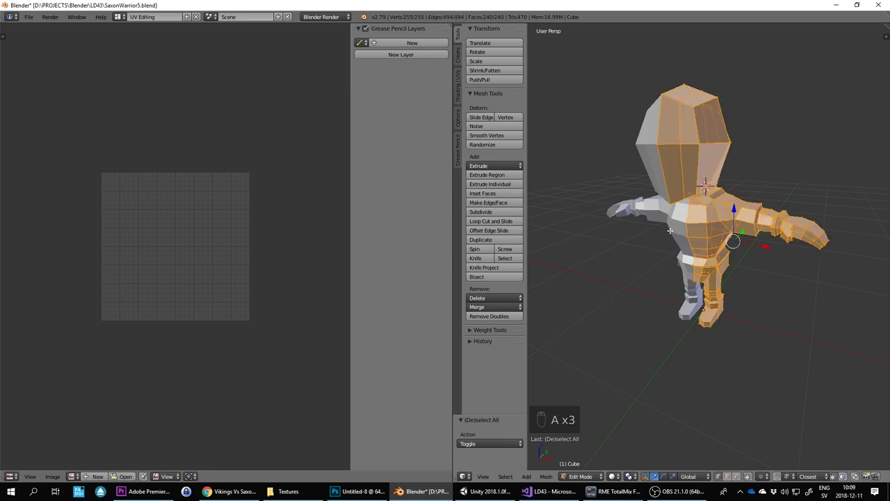
Step: Show the mesh's UV mapping tools and load Saxon1.png from D:\PROJECTS\Photoshop\LD43 into the image editor
{"action": "left_click", "coordinate": [458, 89]}
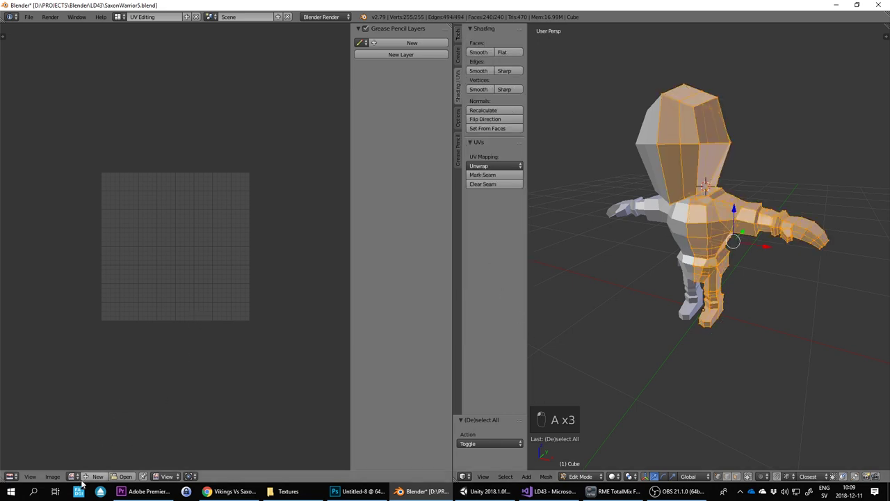
{"action": "left_click", "coordinate": [124, 476]}
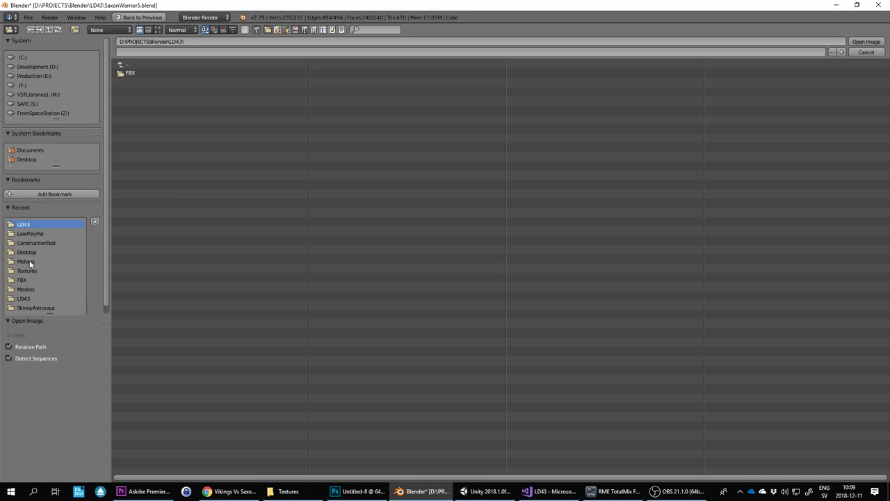
{"action": "left_click", "coordinate": [24, 299]}
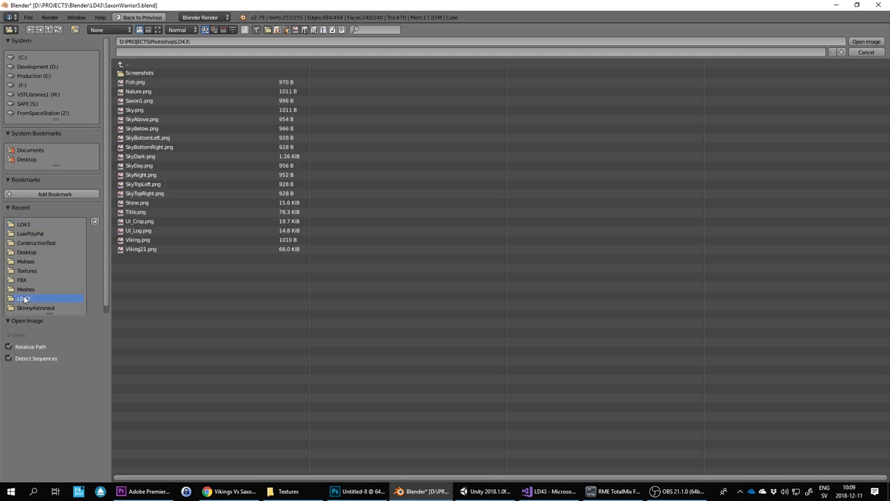
{"action": "double_click", "coordinate": [143, 100]}
Step: Reset the UV mapping of all the selected warrior faces
{"action": "scroll", "coordinate": [159, 261], "scroll_direction": "up", "scroll_amount": 8}
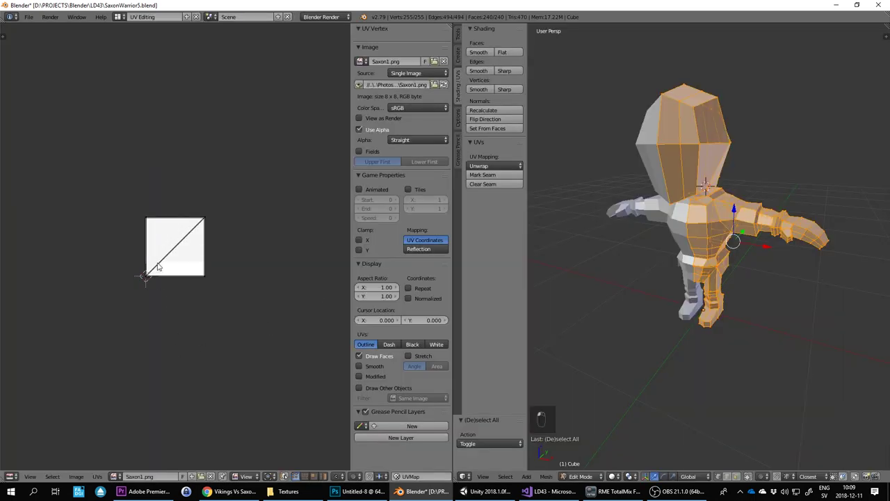
{"action": "key", "text": "a"}
{"action": "key", "text": "a"}
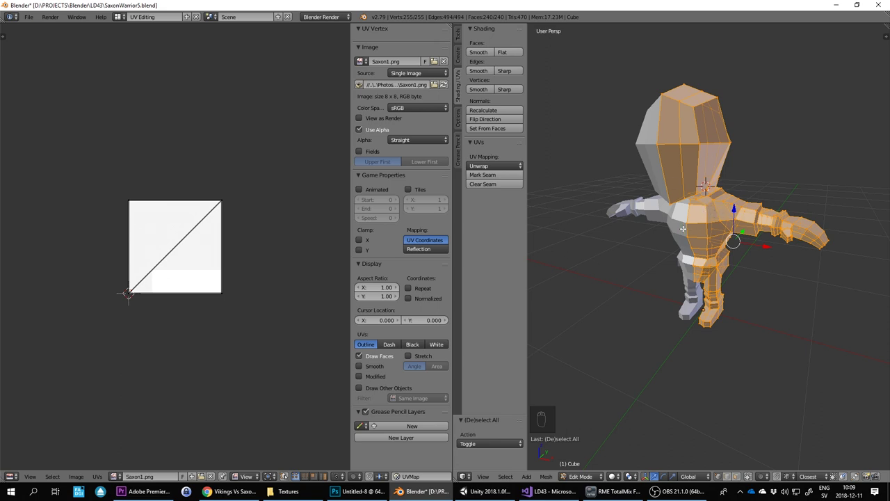
{"action": "left_click", "coordinate": [494, 167]}
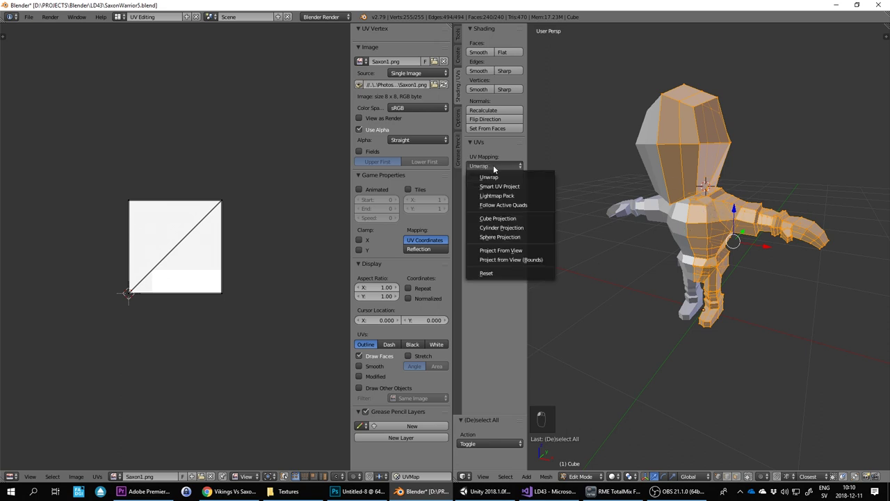
{"action": "left_click", "coordinate": [516, 273]}
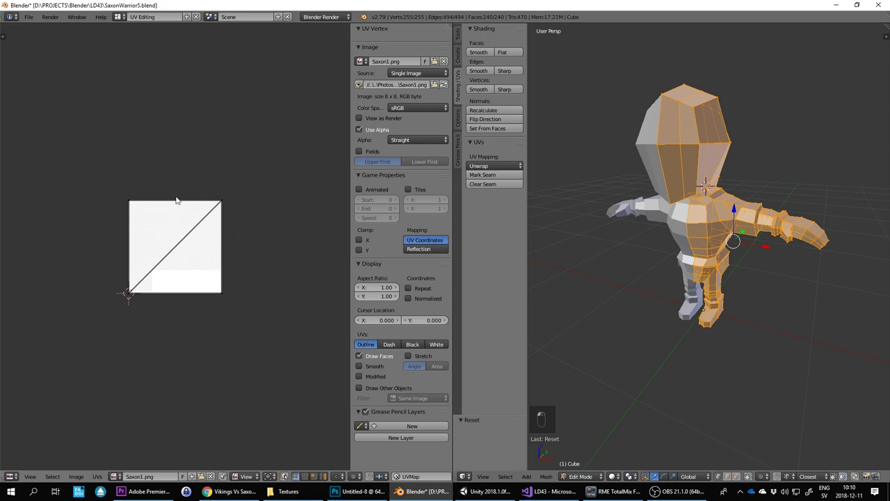
Step: Select all UVs and scale them by 0.01 so they collapse to a tiny point on the palette
{"action": "key", "text": "a"}
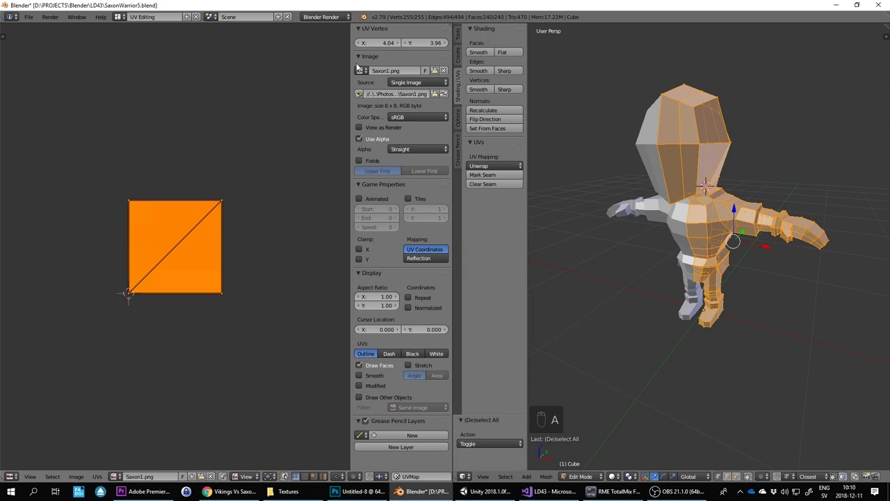
{"action": "type", "text": "s0.01"}
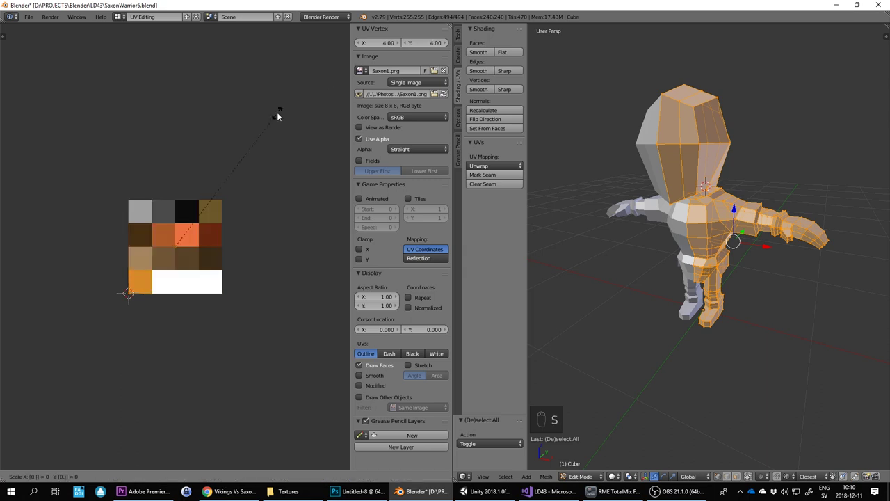
{"action": "key", "text": "Return"}
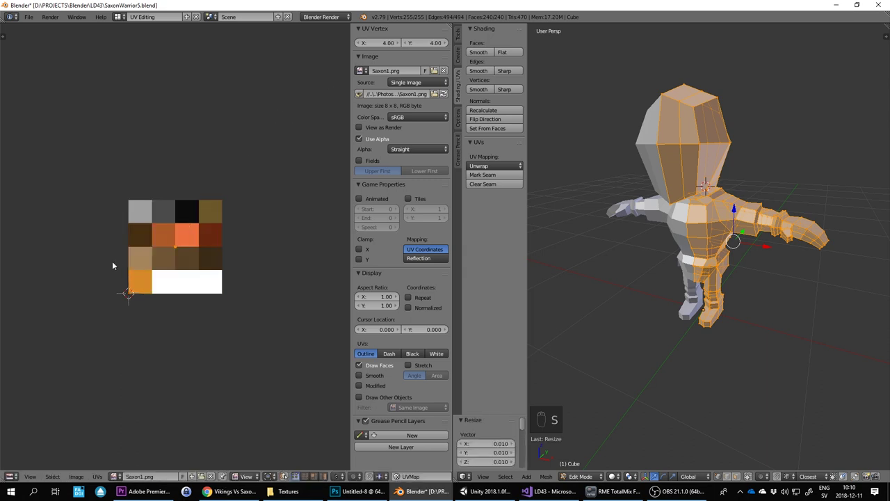
{"action": "scroll", "coordinate": [183, 256], "scroll_direction": "up", "scroll_amount": 1}
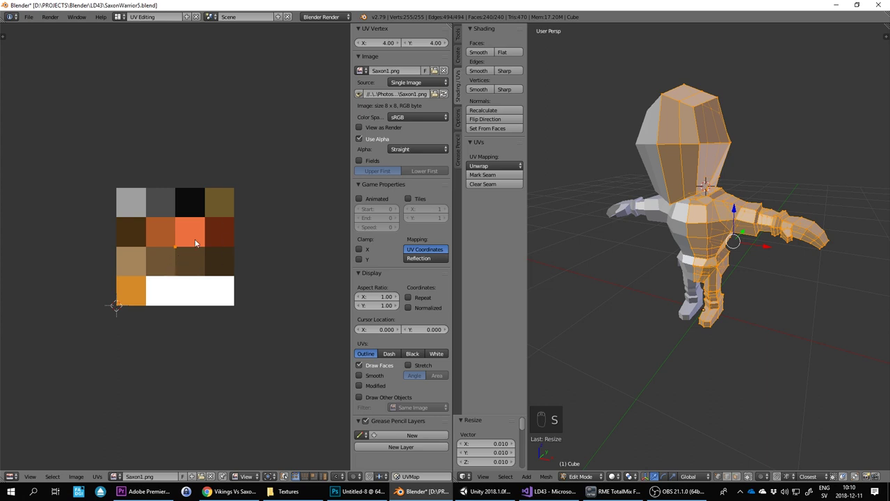
{"action": "scroll", "coordinate": [748, 252], "scroll_direction": "down", "scroll_amount": 1}
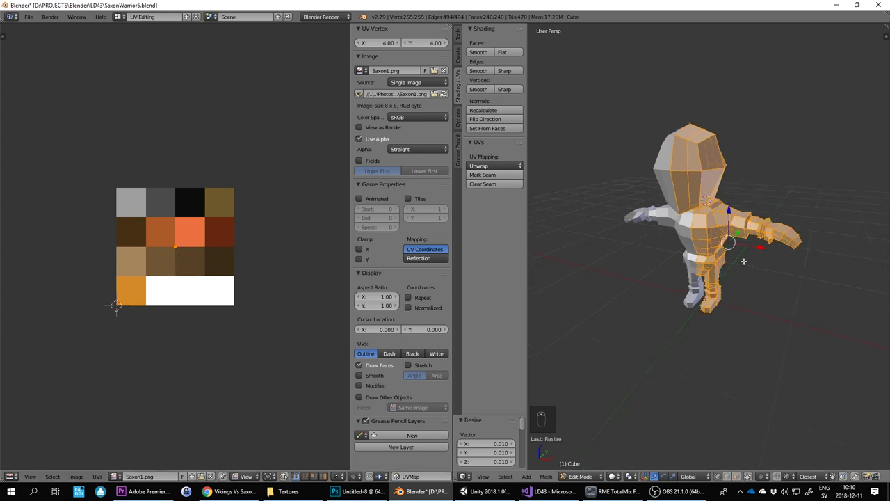
Step: Turn on Textured Solid shading in the 3D view and check the textured warrior in Object Mode
{"action": "key", "text": "n"}
{"action": "scroll", "coordinate": [848, 399], "scroll_direction": "down", "scroll_amount": 2}
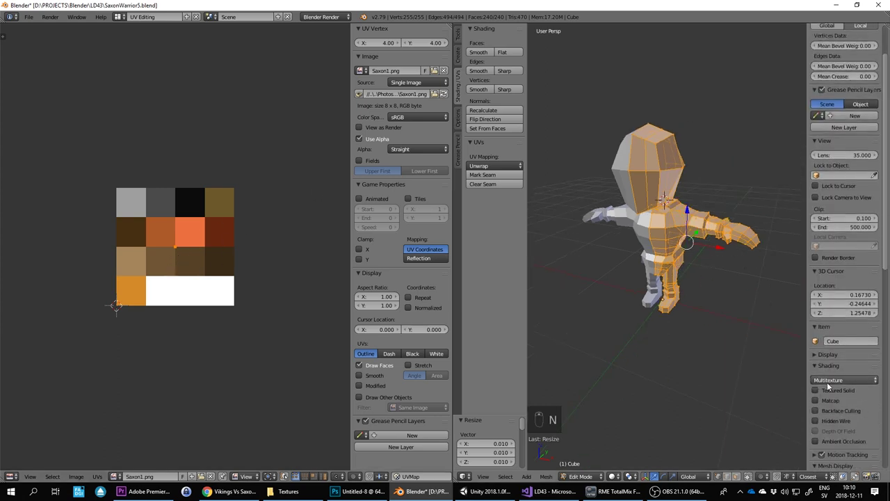
{"action": "left_click", "coordinate": [842, 393]}
{"action": "scroll", "coordinate": [762, 382], "scroll_direction": "up", "scroll_amount": 2}
{"action": "key", "text": "Tab"}
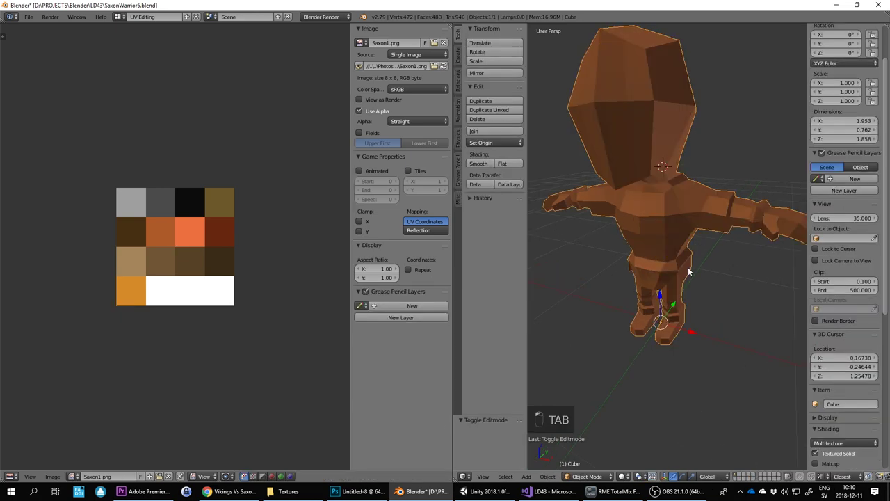
{"action": "key", "text": "Tab"}
Step: Move all the collapsed UVs onto the light tan square at the start of the palette's third row
{"action": "key", "text": "g"}
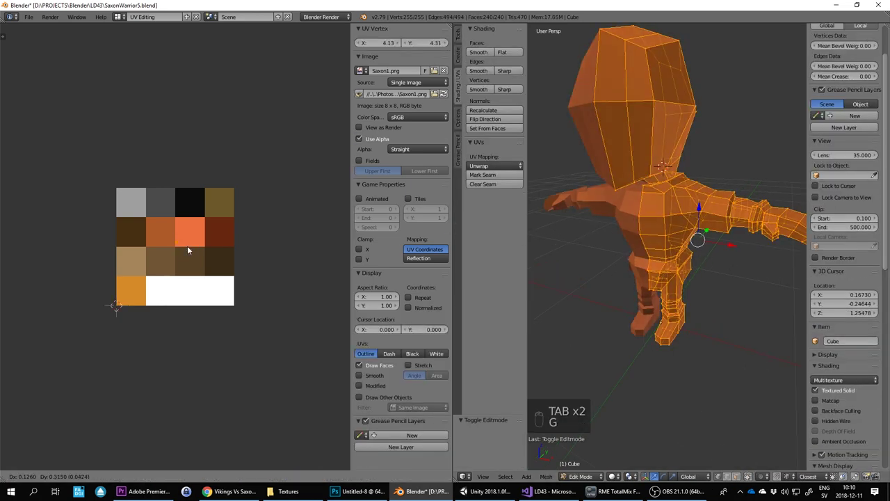
{"action": "key", "text": "a"}
{"action": "key", "text": "a"}
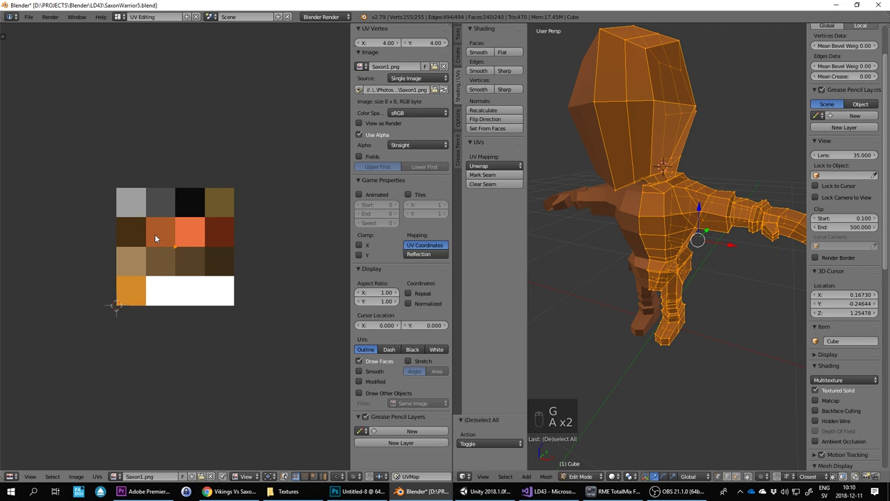
{"action": "key", "text": "g"}
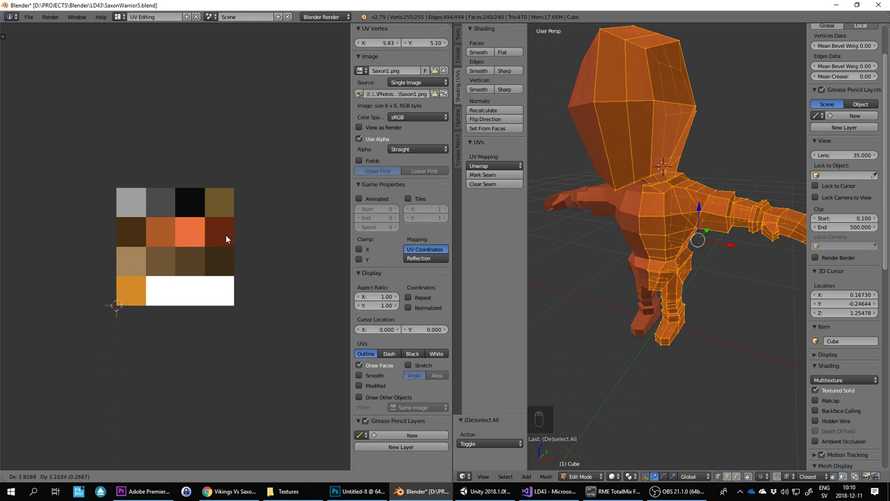
{"action": "left_click", "coordinate": [156, 271]}
{"action": "scroll", "coordinate": [671, 224], "scroll_direction": "down", "scroll_amount": 5}
{"action": "scroll", "coordinate": [671, 224], "scroll_direction": "up", "scroll_amount": 5}
{"action": "mouse_move", "coordinate": [670, 224]}
{"action": "middle_mouse_down"}
{"action": "mouse_move", "coordinate": [654, 225]}
{"action": "mouse_move", "coordinate": [668, 214]}
{"action": "middle_mouse_up"}
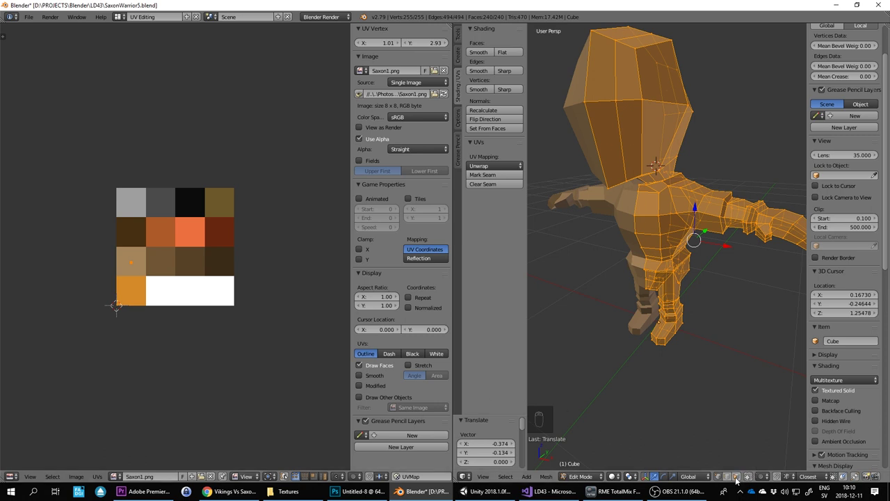
Step: Switch to face selection and deselect the faces on the front of the warrior's head
{"action": "left_click", "coordinate": [737, 477]}
{"action": "left_click", "coordinate": [609, 147], "text": "shift"}
{"action": "left_click", "coordinate": [632, 144], "text": "shift"}
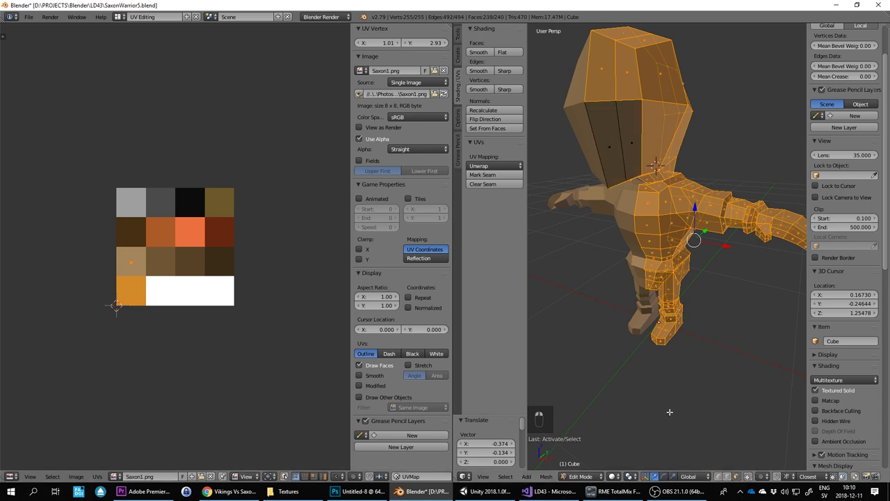
{"action": "left_click", "coordinate": [675, 147], "text": "shift"}
{"action": "left_click", "coordinate": [657, 86], "text": "shift"}
{"action": "right_click", "coordinate": [654, 110], "text": "shift"}
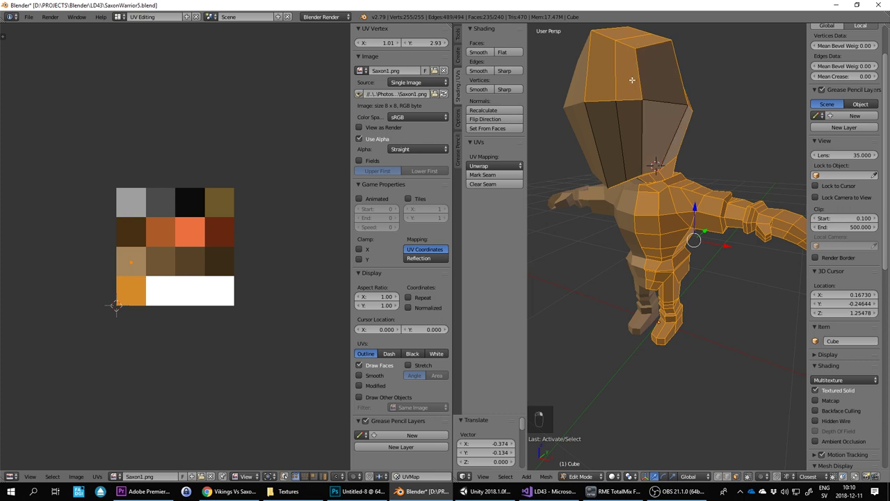
{"action": "right_click", "coordinate": [631, 79], "text": "shift"}
{"action": "right_click", "coordinate": [609, 76], "text": "shift"}
Step: Deselect the faces on the top and side of the head
{"action": "middle_click_drag", "start_coordinate": [667, 82], "coordinate": [638, 131]}
{"action": "right_click", "coordinate": [603, 179], "text": "shift"}
{"action": "right_click", "coordinate": [570, 148], "text": "shift"}
{"action": "right_click", "coordinate": [612, 128], "text": "shift"}
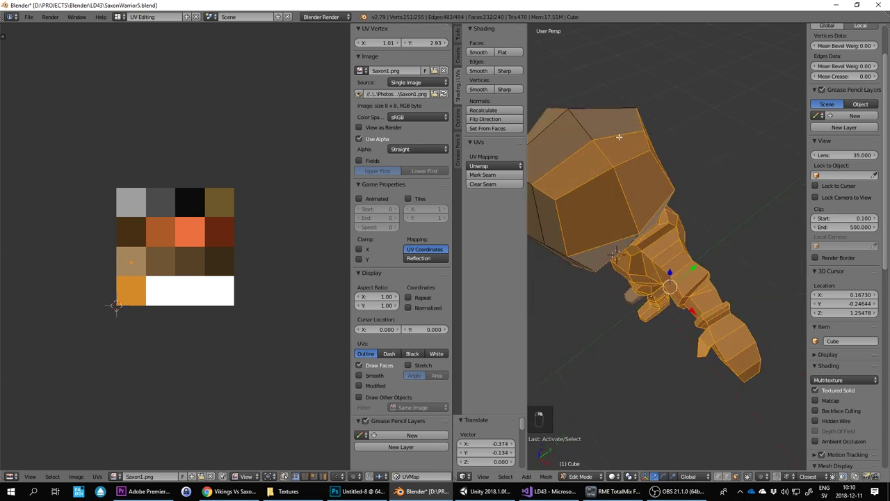
{"action": "right_click", "coordinate": [642, 185], "text": "shift"}
{"action": "right_click", "coordinate": [593, 219], "text": "shift"}
{"action": "right_click", "coordinate": [588, 171], "text": "shift"}
{"action": "right_click", "coordinate": [634, 147], "text": "shift"}
Step: Deselect the remaining strip of faces down the back of the head
{"action": "mouse_move", "coordinate": [685, 191]}
{"action": "middle_mouse_down"}
{"action": "mouse_move", "coordinate": [630, 171]}
{"action": "mouse_move", "coordinate": [622, 146]}
{"action": "middle_mouse_up"}
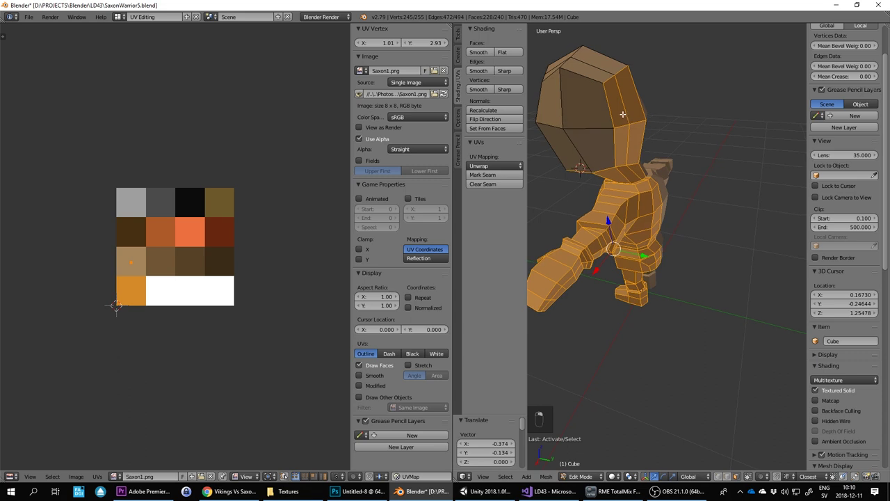
{"action": "right_click", "coordinate": [621, 133], "text": "shift"}
{"action": "right_click", "coordinate": [620, 114], "text": "shift"}
{"action": "right_click", "coordinate": [636, 111], "text": "shift"}
{"action": "right_click", "coordinate": [640, 148], "text": "shift"}
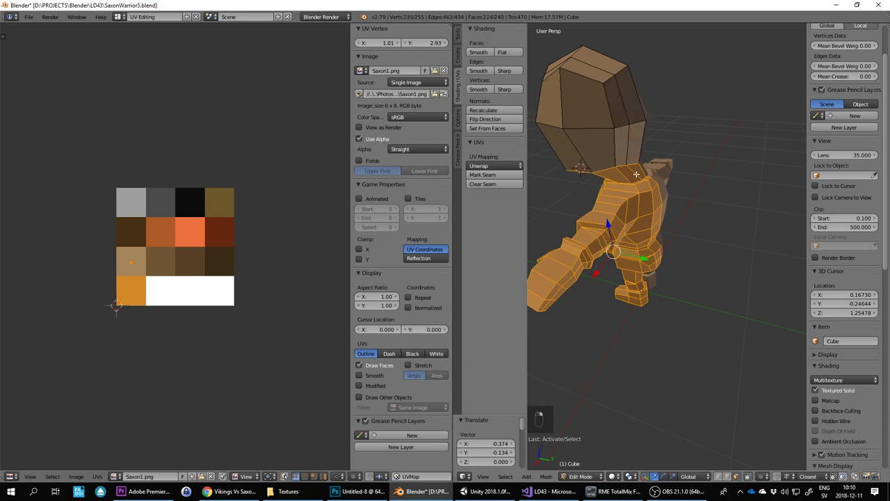
Step: Deselect the neck faces and the faces under the head so only the body is selected
{"action": "left_click", "coordinate": [637, 174], "text": "shift"}
{"action": "left_click", "coordinate": [611, 178], "text": "shift"}
{"action": "left_click", "coordinate": [628, 173], "text": "shift"}
{"action": "middle_click_drag", "start_coordinate": [628, 174], "coordinate": [649, 169]}
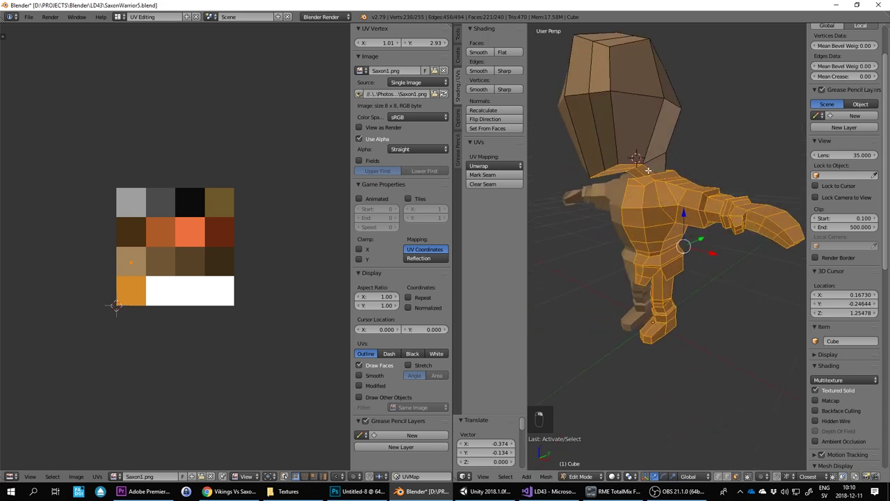
{"action": "right_click", "coordinate": [642, 170], "text": "shift"}
{"action": "right_click", "coordinate": [627, 171], "text": "shift"}
{"action": "right_click", "coordinate": [626, 167], "text": "shift"}
{"action": "right_click", "coordinate": [631, 172], "text": "shift"}
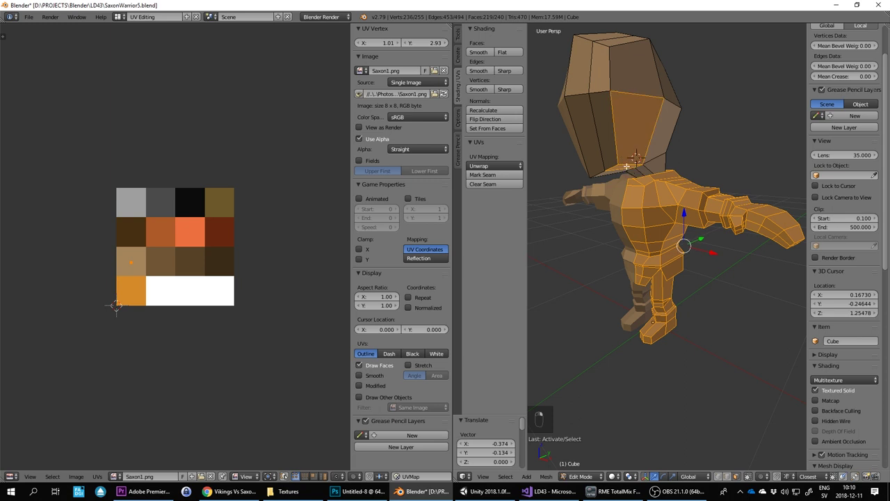
{"action": "left_click", "coordinate": [627, 166], "text": "shift"}
{"action": "left_click", "coordinate": [621, 170], "text": "shift"}
{"action": "middle_click_drag", "start_coordinate": [657, 193], "coordinate": [671, 195]}
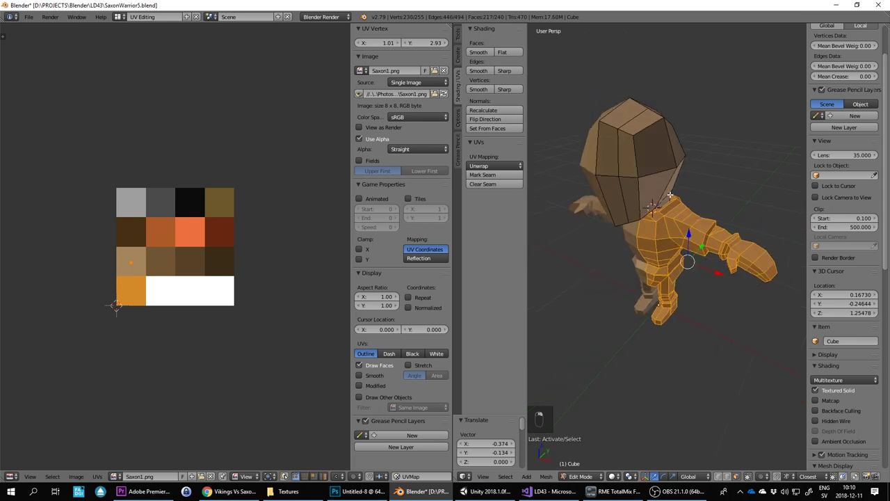
Step: Move the body's UVs onto the dark grey square in the palette's first row, and deselect all faces
{"action": "scroll", "coordinate": [670, 195], "scroll_direction": "up", "scroll_amount": 4}
{"action": "scroll", "coordinate": [670, 195], "scroll_direction": "down", "scroll_amount": 2}
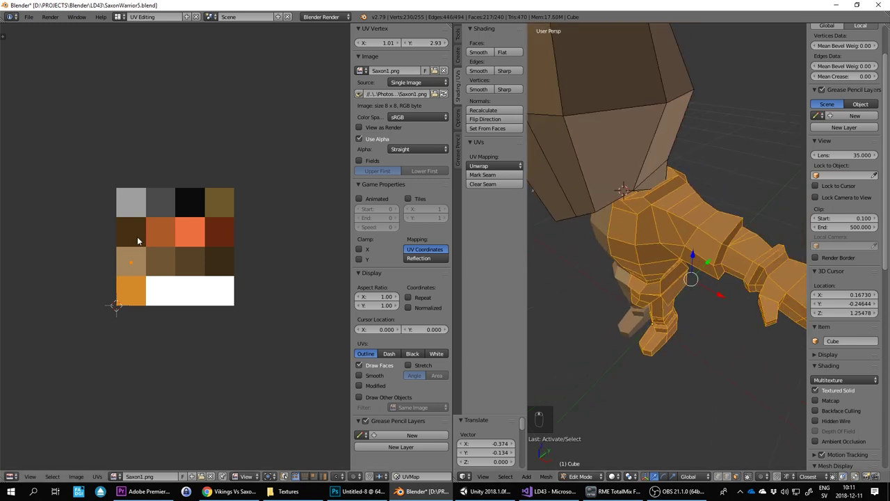
{"action": "key", "text": "g"}
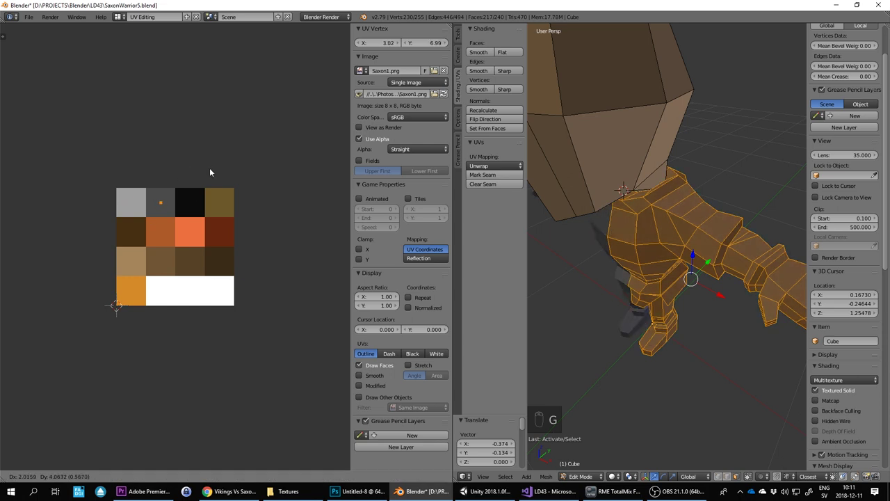
{"action": "left_click", "coordinate": [209, 167]}
{"action": "middle_click_drag", "start_coordinate": [612, 230], "coordinate": [692, 217]}
{"action": "scroll", "coordinate": [669, 234], "scroll_direction": "down", "scroll_amount": 4}
{"action": "key", "text": "a"}
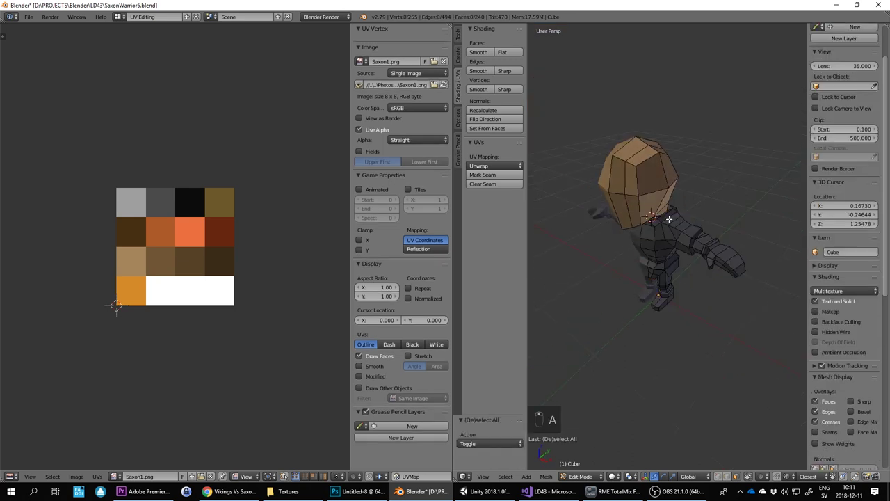
Step: Select the thin ring of belt faces at the waist and move their UVs onto the black palette square
{"action": "scroll", "coordinate": [668, 230], "scroll_direction": "up", "scroll_amount": 5}
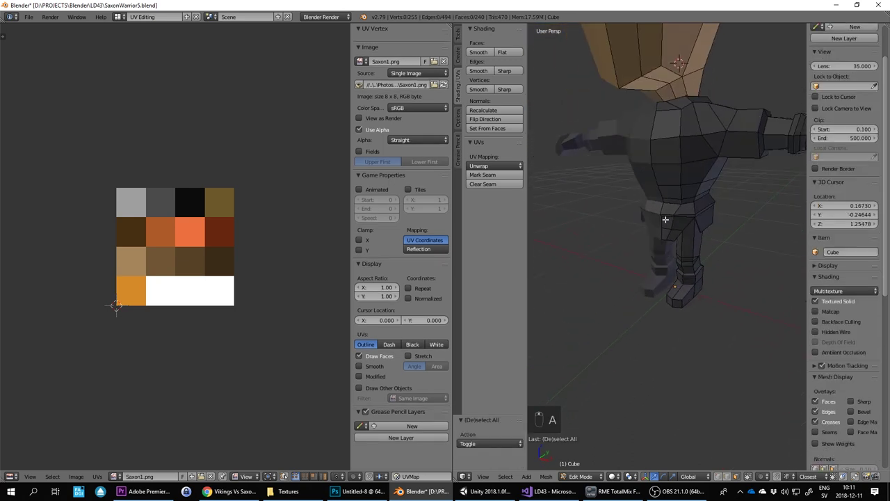
{"action": "right_click", "coordinate": [672, 201]}
{"action": "right_click", "coordinate": [692, 202], "text": "shift"}
{"action": "right_click", "coordinate": [706, 197], "text": "shift"}
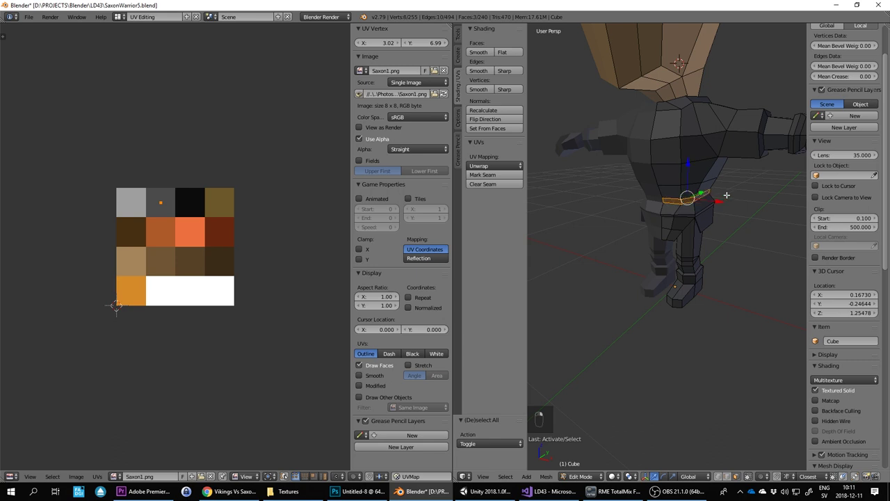
{"action": "mouse_move", "coordinate": [706, 198]}
{"action": "middle_mouse_down"}
{"action": "mouse_move", "coordinate": [593, 200]}
{"action": "mouse_move", "coordinate": [717, 201]}
{"action": "middle_mouse_up"}
{"action": "right_click", "coordinate": [644, 201], "text": "alt+shift"}
{"action": "key", "text": "g"}
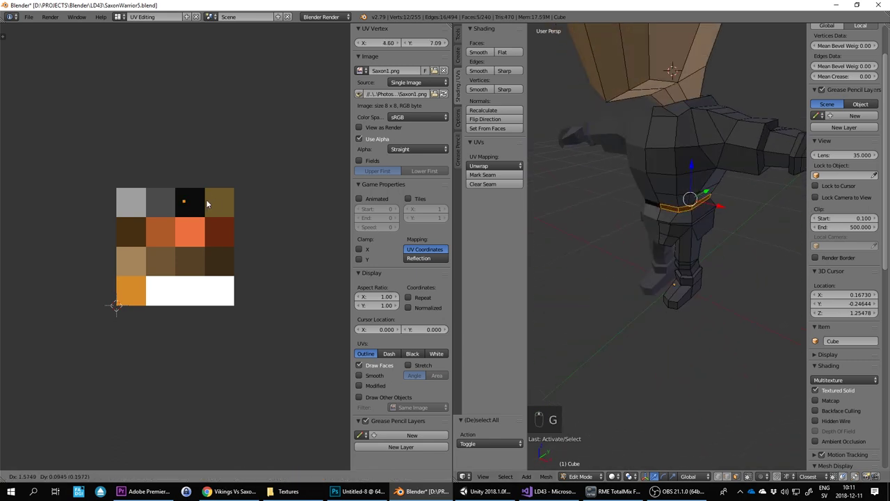
{"action": "left_click", "coordinate": [209, 203]}
{"action": "scroll", "coordinate": [685, 213], "scroll_direction": "down", "scroll_amount": 3}
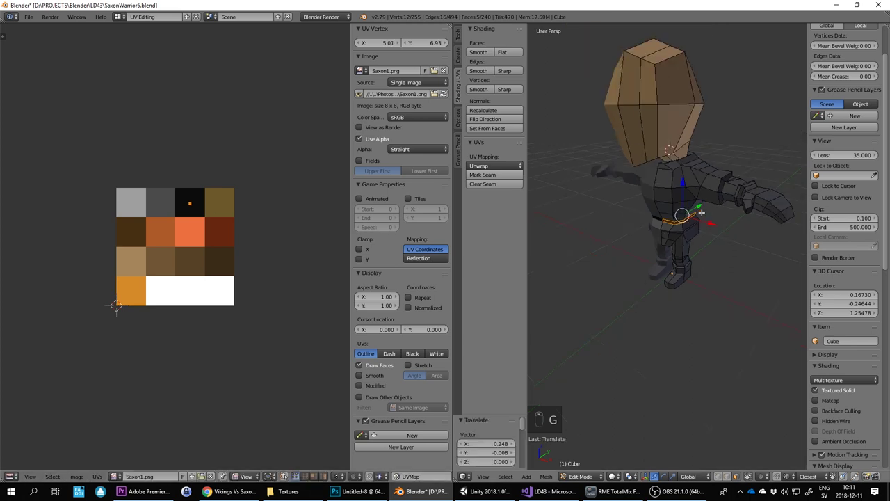
Step: Check the dark body and black belt up close in Object Mode, and return to Edit Mode
{"action": "key", "text": "Tab"}
{"action": "middle_click_drag", "start_coordinate": [660, 226], "coordinate": [694, 230]}
{"action": "scroll", "coordinate": [695, 230], "scroll_direction": "up", "scroll_amount": 4}
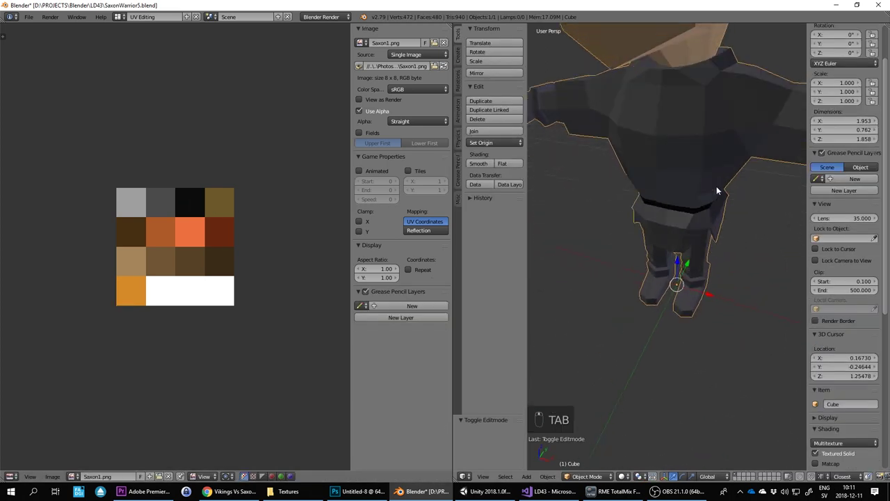
{"action": "middle_click_drag", "start_coordinate": [716, 187], "coordinate": [684, 189]}
{"action": "middle_click_drag", "start_coordinate": [699, 152], "coordinate": [639, 244], "text": "shift"}
{"action": "scroll", "coordinate": [661, 221], "scroll_direction": "down", "scroll_amount": 4}
{"action": "scroll", "coordinate": [639, 245], "scroll_direction": "up", "scroll_amount": 4}
{"action": "key", "text": "Tab"}
{"action": "right_click", "coordinate": [621, 295]}
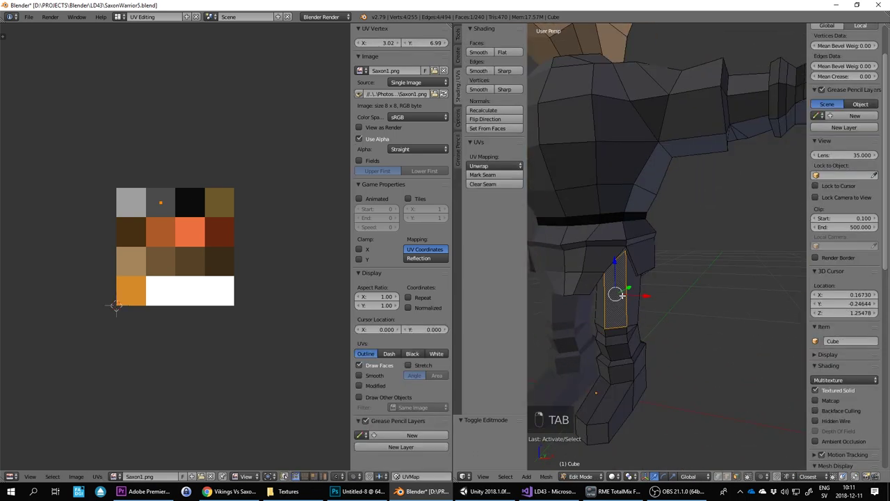
{"action": "right_click", "coordinate": [603, 316], "text": "shift"}
{"action": "right_click", "coordinate": [630, 308], "text": "shift"}
{"action": "middle_click_drag", "start_coordinate": [670, 308], "coordinate": [650, 297]}
{"action": "middle_click_drag", "start_coordinate": [612, 272], "coordinate": [664, 229]}
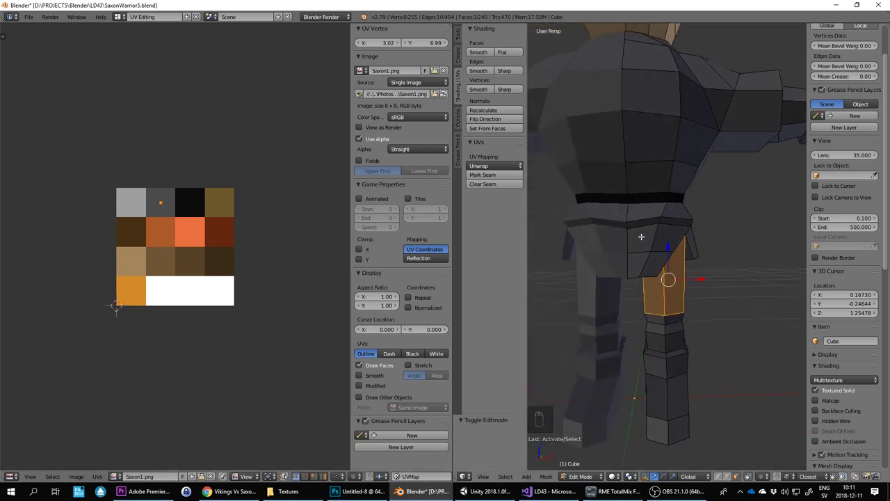
{"action": "scroll", "coordinate": [661, 229], "scroll_direction": "down", "scroll_amount": 5}
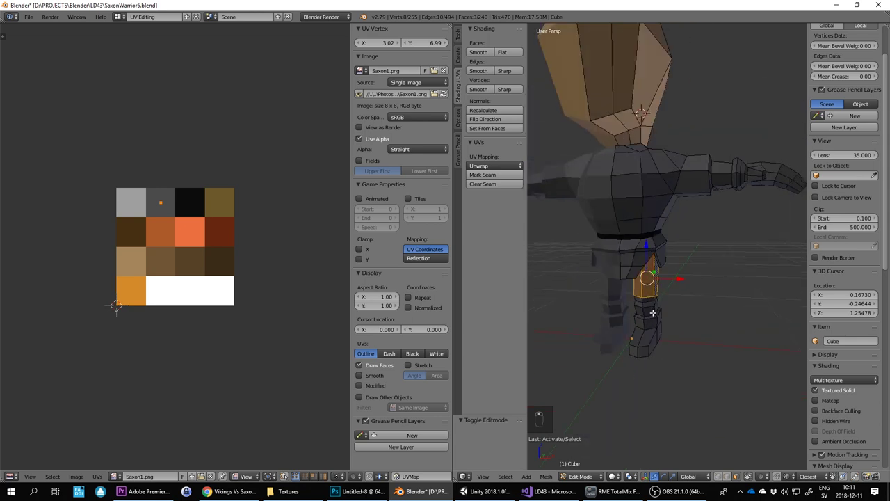
{"action": "right_click", "coordinate": [651, 319]}
Step: Select the faces on the sole of the boot
{"action": "middle_click_drag", "start_coordinate": [659, 339], "coordinate": [631, 243]}
{"action": "right_click", "coordinate": [631, 244]}
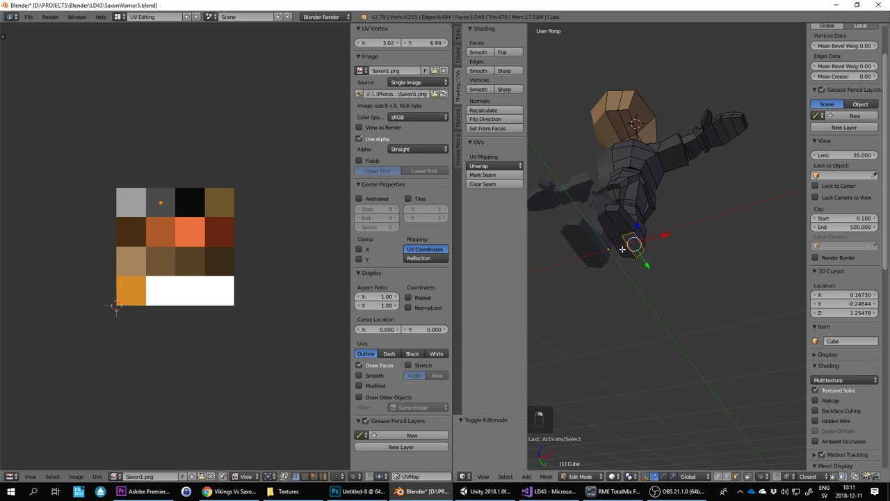
{"action": "right_click", "coordinate": [623, 247], "text": "shift"}
{"action": "right_click", "coordinate": [614, 227], "text": "shift"}
{"action": "right_click", "coordinate": [626, 223], "text": "shift"}
Step: Grow the selection three times over the whole boot and move its UVs onto the darkest brown square ending the palette's third row
{"action": "middle_click_drag", "start_coordinate": [628, 212], "coordinate": [720, 335]}
{"action": "key", "text": "ctrl+KP_Add"}
{"action": "key", "text": "ctrl+KP_Add"}
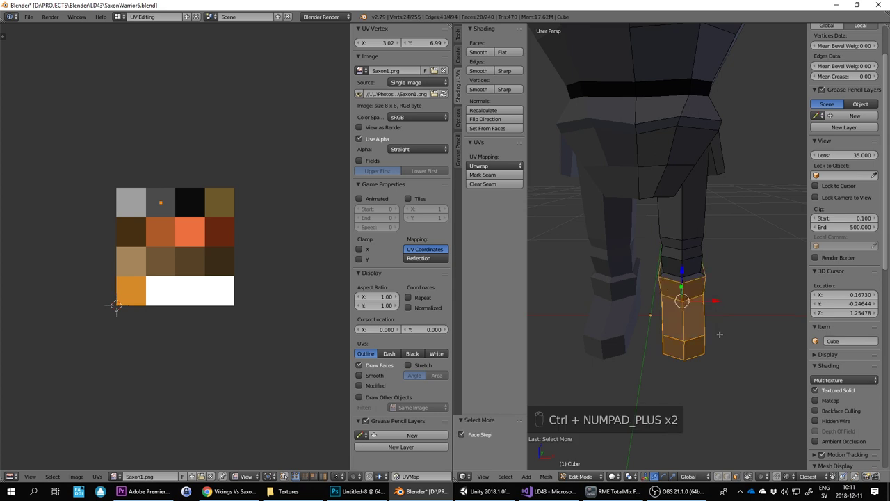
{"action": "key", "text": "ctrl+KP_Add"}
{"action": "middle_click_drag", "start_coordinate": [623, 304], "coordinate": [668, 265]}
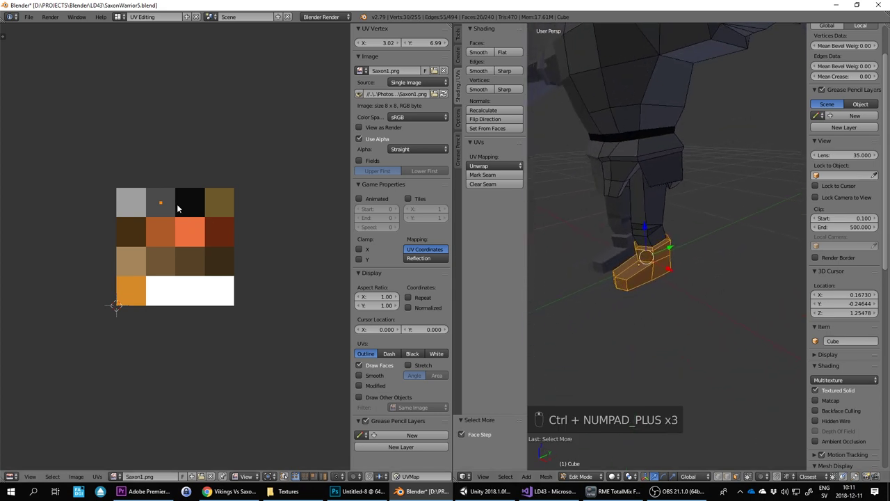
{"action": "key", "text": "g"}
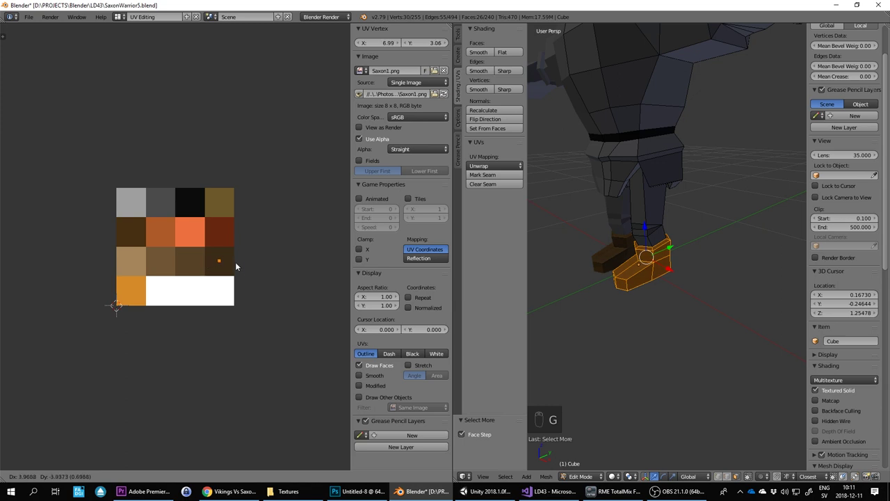
{"action": "left_click", "coordinate": [236, 264]}
{"action": "scroll", "coordinate": [626, 271], "scroll_direction": "down", "scroll_amount": 2}
Step: Inspect the brown boots and the whole warrior in Object Mode
{"action": "key", "text": "Tab"}
{"action": "middle_click_drag", "start_coordinate": [664, 275], "coordinate": [659, 255]}
{"action": "scroll", "coordinate": [696, 243], "scroll_direction": "up", "scroll_amount": 3}
{"action": "middle_click_drag", "start_coordinate": [740, 236], "coordinate": [713, 249]}
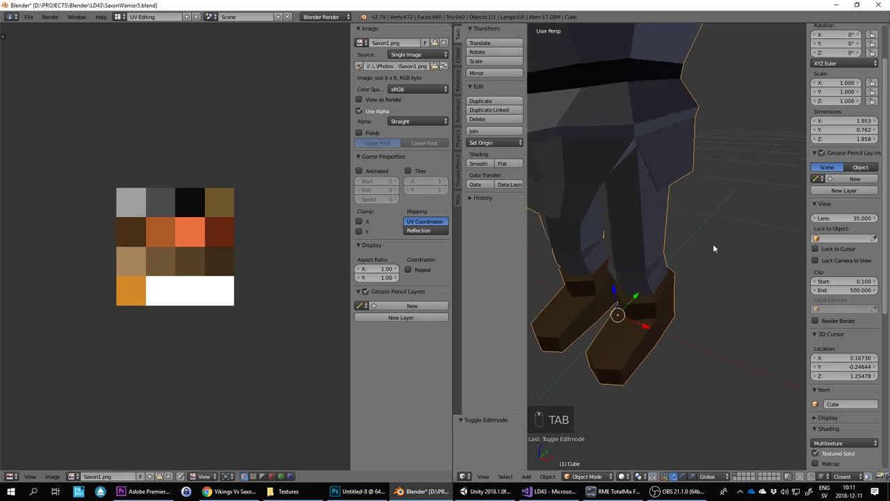
{"action": "scroll", "coordinate": [691, 219], "scroll_direction": "down", "scroll_amount": 4}
{"action": "scroll", "coordinate": [670, 195], "scroll_direction": "down", "scroll_amount": 3}
{"action": "mouse_move", "coordinate": [668, 193]}
{"action": "middle_mouse_down"}
{"action": "mouse_move", "coordinate": [692, 206]}
{"action": "mouse_move", "coordinate": [672, 206]}
{"action": "middle_mouse_up"}
{"action": "scroll", "coordinate": [731, 215], "scroll_direction": "up", "scroll_amount": 4}
{"action": "middle_click_drag", "start_coordinate": [732, 185], "coordinate": [641, 224], "text": "shift"}
Step: In Edit Mode, select two faces at the fingertips and grow the selection seven times over the hand
{"action": "key", "text": "Tab"}
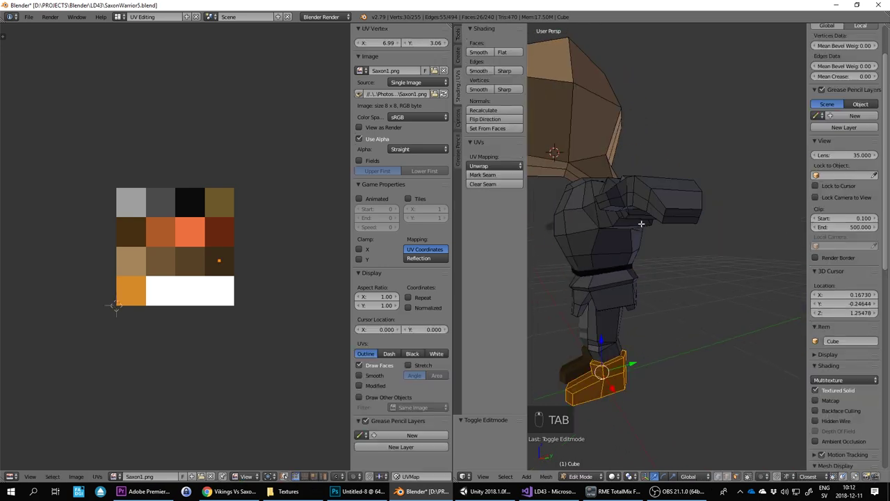
{"action": "right_click", "coordinate": [678, 211]}
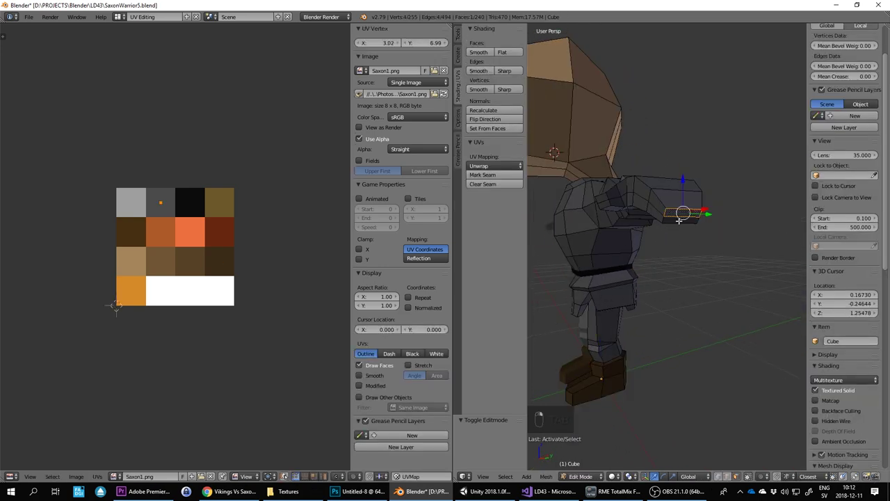
{"action": "right_click", "coordinate": [680, 219], "text": "shift"}
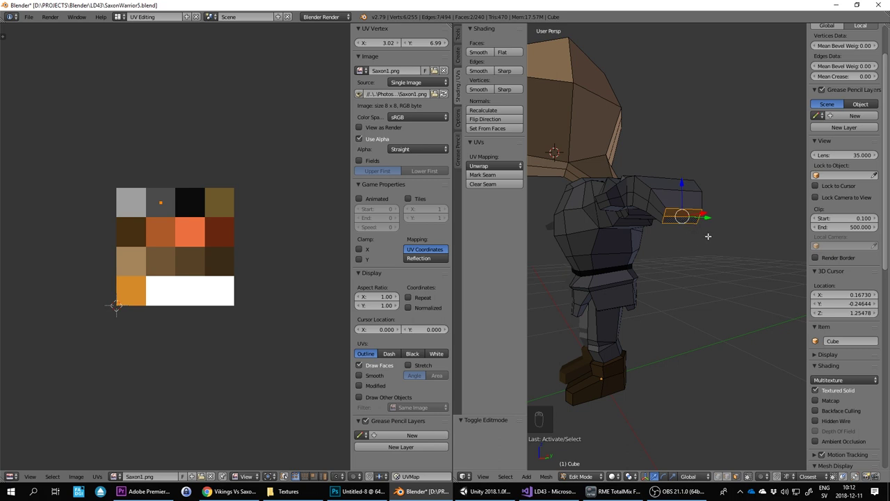
{"action": "key", "text": "ctrl+KP_Add"}
{"action": "key", "text": "ctrl+KP_Add"}
{"action": "key", "text": "ctrl+KP_Add"}
{"action": "key", "text": "ctrl+KP_Add"}
{"action": "key", "text": "ctrl+KP_Add"}
{"action": "key", "text": "ctrl+KP_Add"}
{"action": "key", "text": "ctrl+KP_Add"}
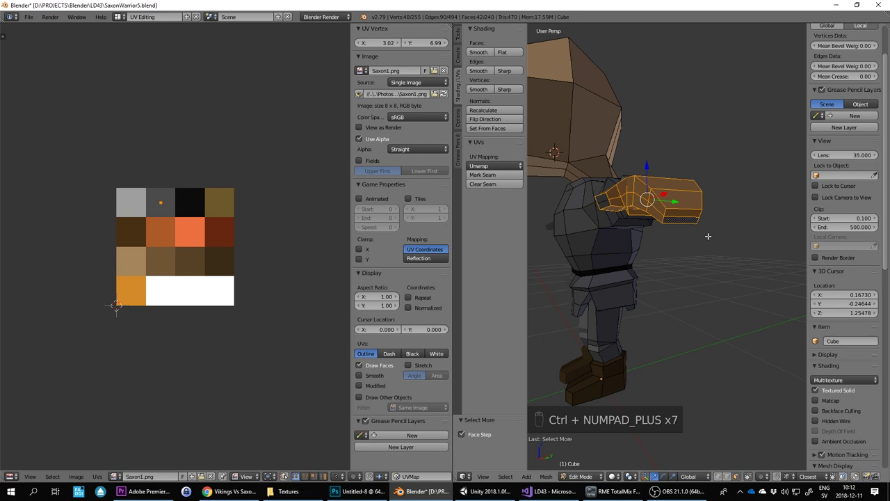
Step: Grow the selection four more times over the whole glove and move its UVs onto the third square of the palette's third row
{"action": "middle_click_drag", "start_coordinate": [708, 236], "coordinate": [635, 204]}
{"action": "key", "text": "ctrl+KP_Add"}
{"action": "key", "text": "ctrl+KP_Add"}
{"action": "key", "text": "ctrl+KP_Add"}
{"action": "key", "text": "ctrl+KP_Add"}
{"action": "middle_click_drag", "start_coordinate": [591, 222], "coordinate": [600, 220]}
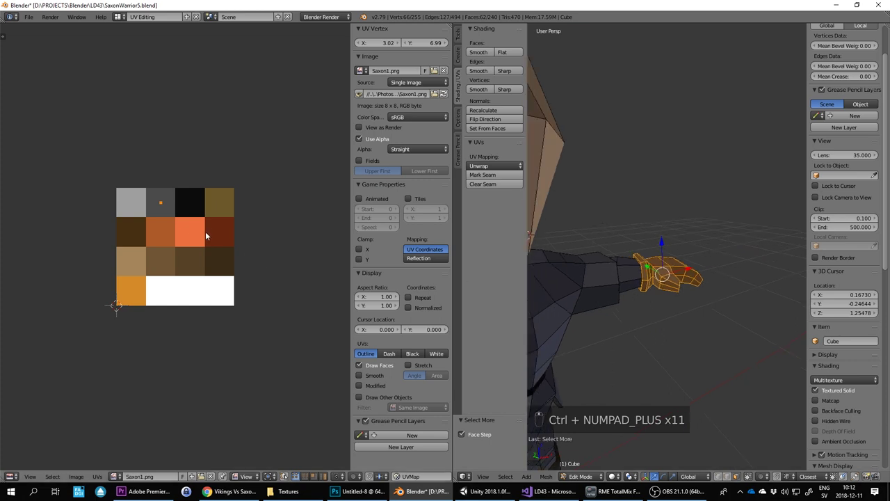
{"action": "key", "text": "g"}
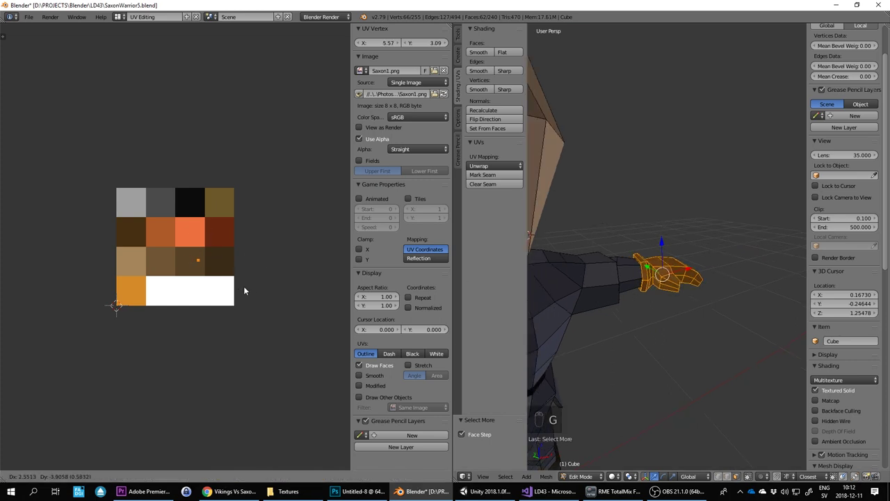
{"action": "left_click", "coordinate": [241, 287]}
Step: Deselect the warrior in Object Mode and check the coloured gloves and boots from the front
{"action": "key", "text": "Tab"}
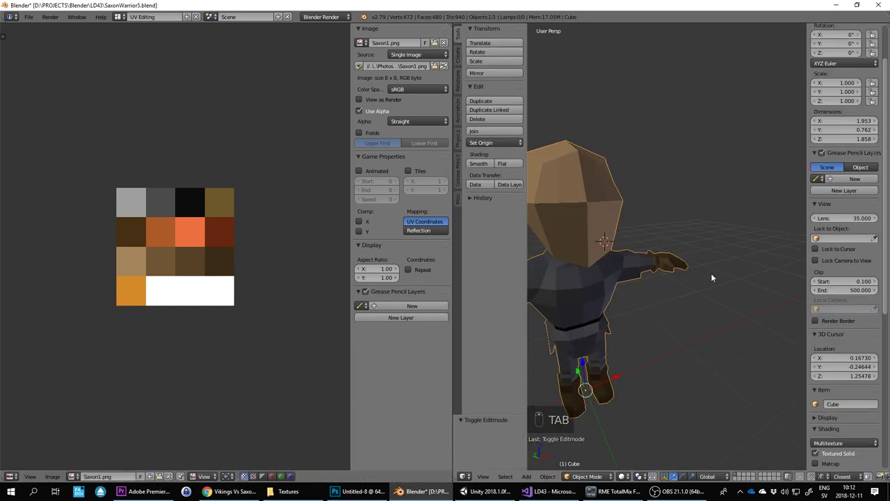
{"action": "key", "text": "a"}
{"action": "key", "text": "a"}
{"action": "middle_click_drag", "start_coordinate": [712, 278], "coordinate": [694, 251]}
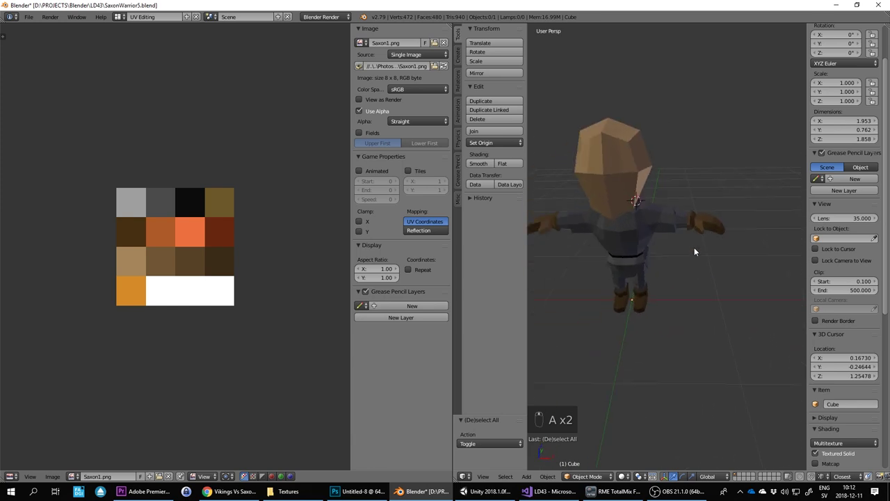
{"action": "scroll", "coordinate": [694, 251], "scroll_direction": "up", "scroll_amount": 3}
Step: In Edit Mode, select the first faces of the tunic skirt below the belt, from the front around to the side
{"action": "key", "text": "Tab"}
{"action": "right_click", "coordinate": [623, 266]}
{"action": "middle_click_drag", "start_coordinate": [649, 286], "coordinate": [635, 274]}
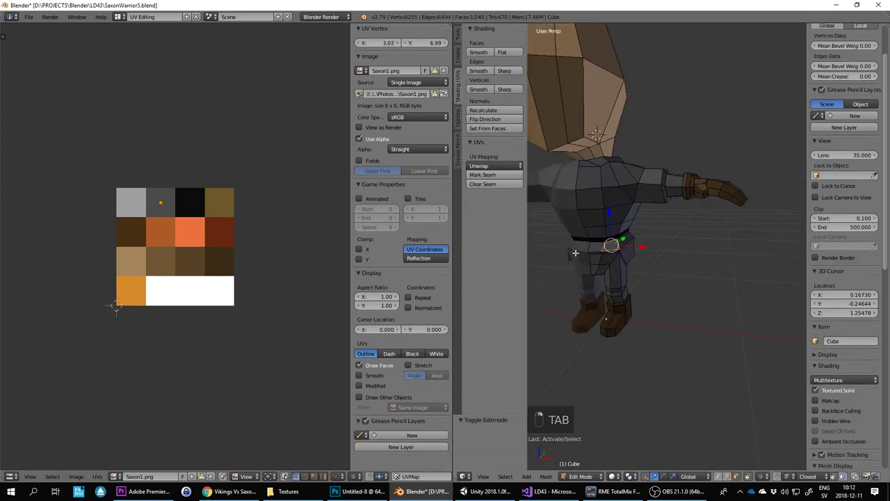
{"action": "scroll", "coordinate": [630, 255], "scroll_direction": "up", "scroll_amount": 5}
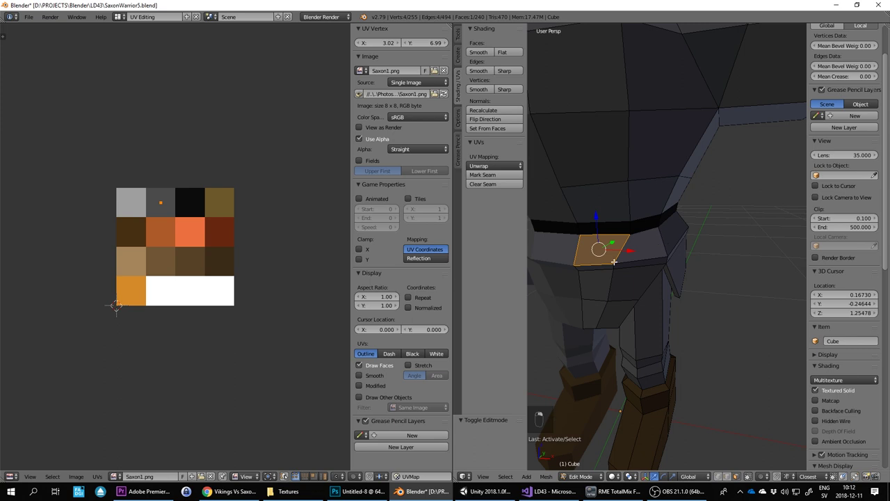
{"action": "right_click", "coordinate": [627, 263], "text": "shift"}
{"action": "right_click", "coordinate": [653, 248], "text": "shift"}
{"action": "right_click", "coordinate": [671, 241], "text": "shift"}
{"action": "right_click", "coordinate": [681, 270], "text": "shift"}
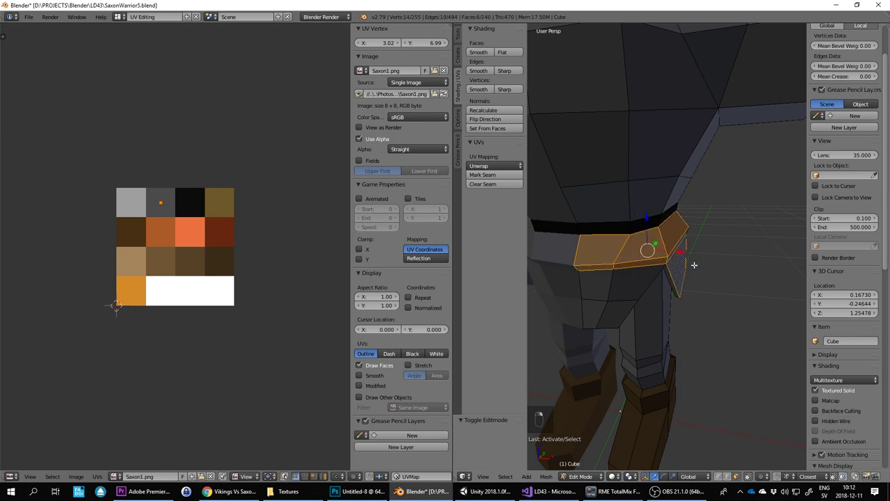
Step: Adjust the skirt selection around its underside and back, and move its UVs onto the second square of the palette's second row
{"action": "middle_click_drag", "start_coordinate": [695, 265], "coordinate": [711, 169]}
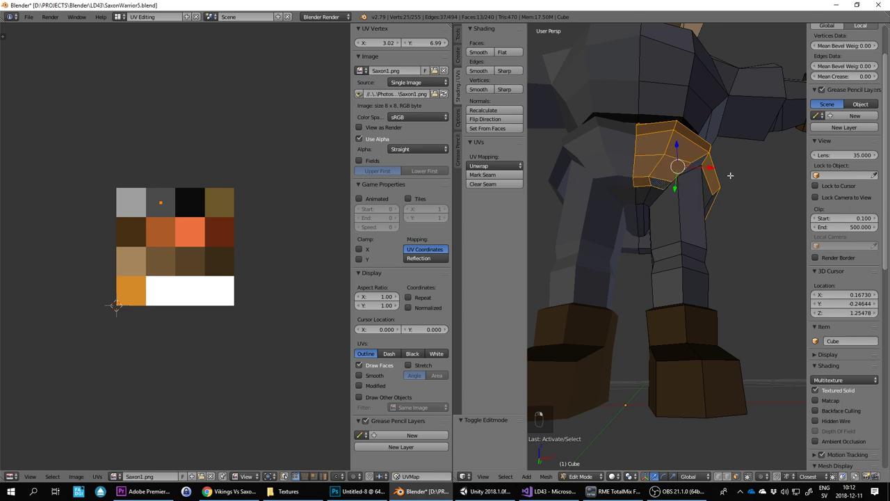
{"action": "middle_click_drag", "start_coordinate": [731, 175], "coordinate": [752, 217]}
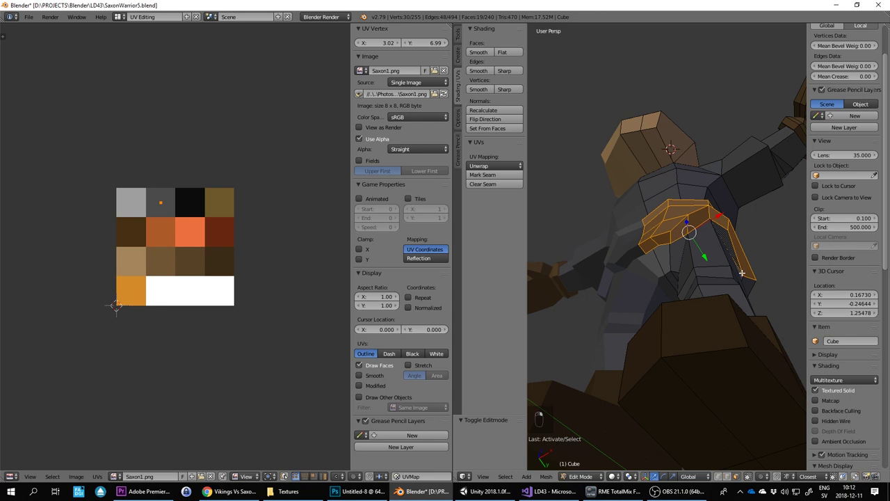
{"action": "middle_click_drag", "start_coordinate": [789, 263], "coordinate": [669, 323]}
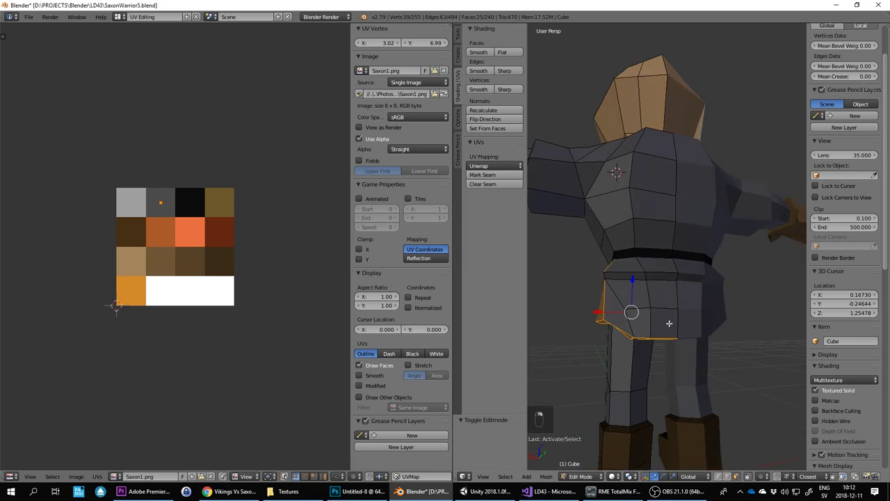
{"action": "middle_click_drag", "start_coordinate": [649, 262], "coordinate": [664, 250]}
{"action": "right_click", "coordinate": [660, 283], "text": "shift"}
{"action": "key", "text": "g"}
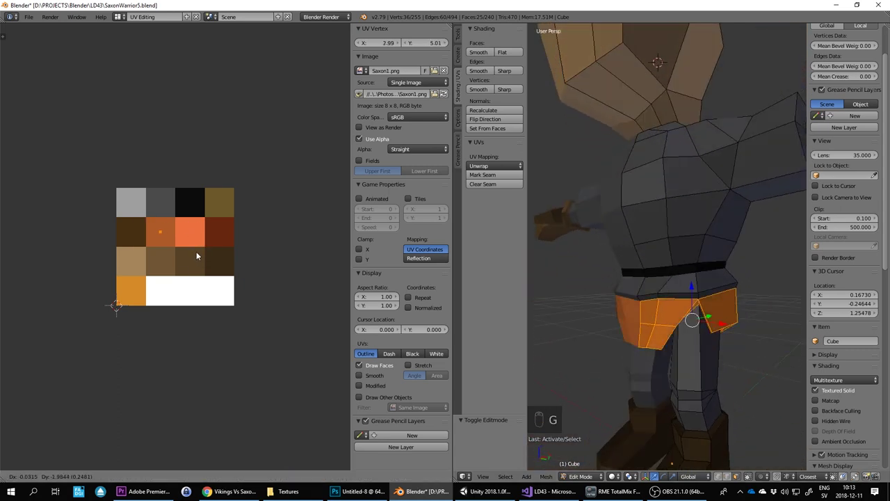
{"action": "left_click", "coordinate": [197, 256]}
{"action": "key", "text": "Tab"}
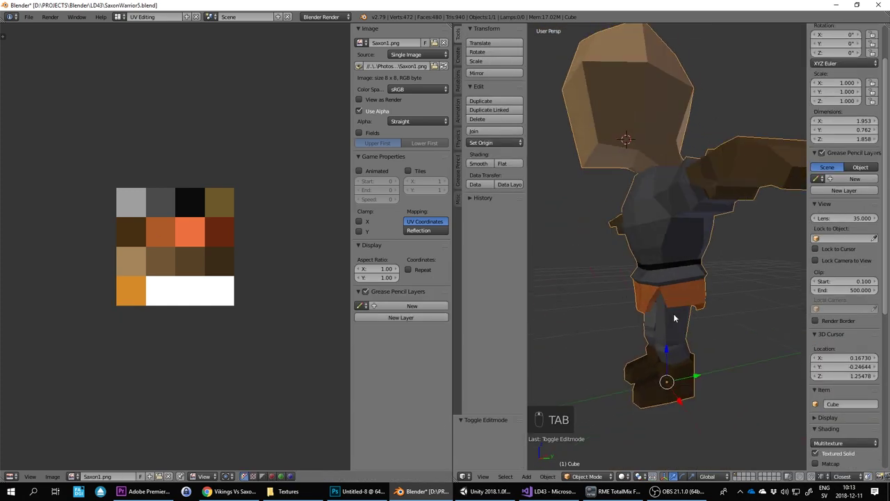
Step: Select the faces along the skirt's inner edge and place their UVs on the second square of the palette's second row
{"action": "scroll", "coordinate": [719, 328], "scroll_direction": "up", "scroll_amount": 5}
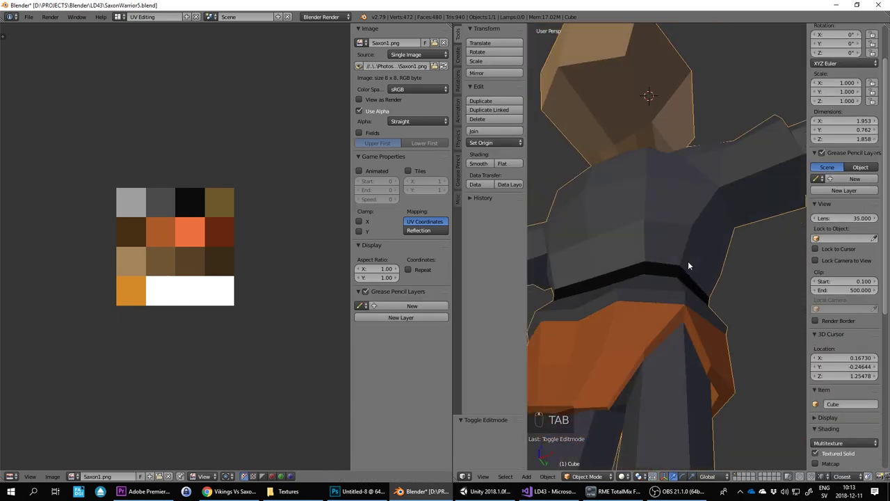
{"action": "middle_click_drag", "start_coordinate": [688, 266], "coordinate": [643, 282]}
{"action": "key", "text": "Tab"}
{"action": "right_click", "coordinate": [705, 199]}
{"action": "right_click", "coordinate": [636, 344], "text": "shift"}
{"action": "middle_click_drag", "start_coordinate": [654, 352], "coordinate": [675, 350]}
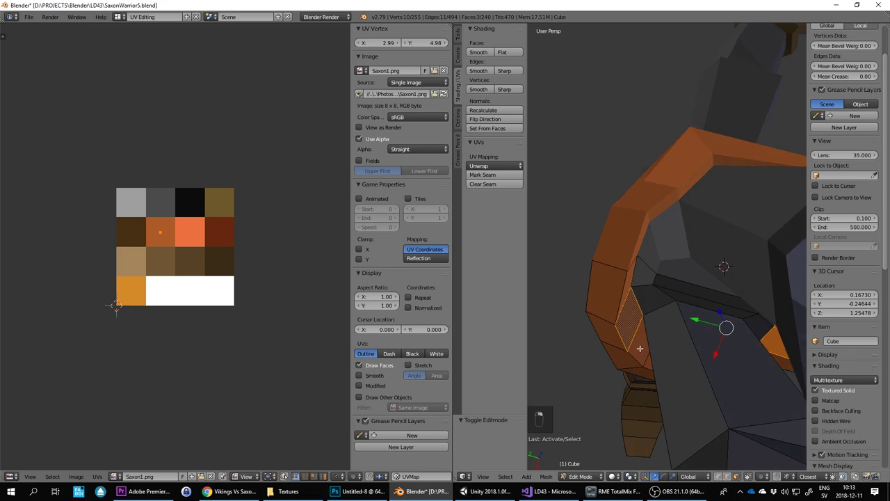
{"action": "right_click", "coordinate": [652, 360], "text": "shift"}
{"action": "right_click", "coordinate": [656, 362], "text": "shift"}
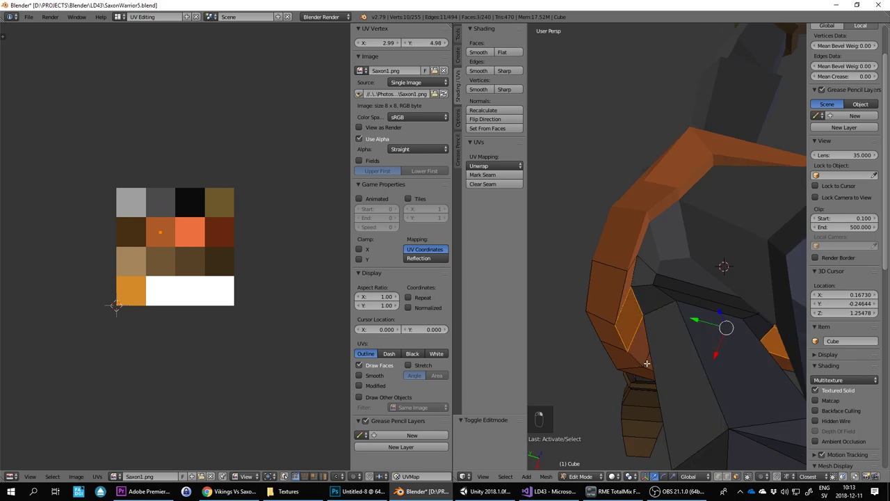
{"action": "middle_click_drag", "start_coordinate": [630, 350], "coordinate": [684, 285]}
{"action": "key", "text": "g"}
{"action": "left_click", "coordinate": [308, 250]}
{"action": "scroll", "coordinate": [696, 245], "scroll_direction": "down", "scroll_amount": 4}
{"action": "key", "text": "Tab"}
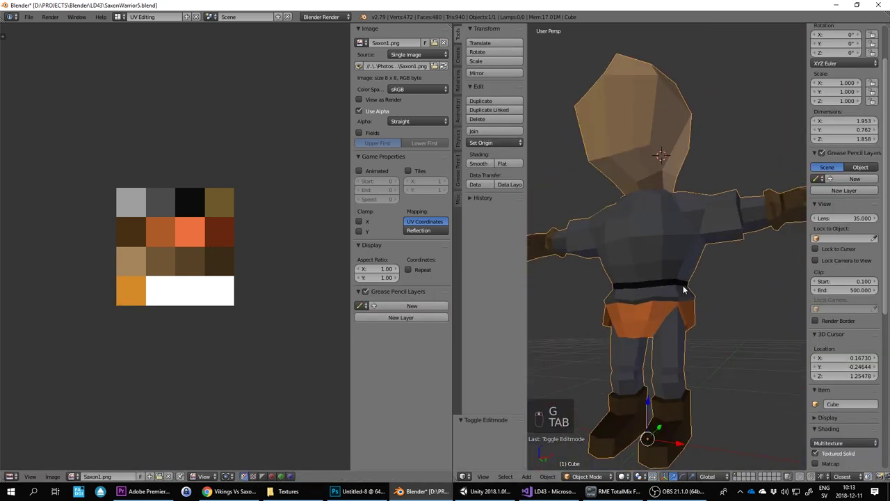
Step: In Edit Mode, select the four upper and lower faces on the front of the skirt
{"action": "scroll", "coordinate": [683, 285], "scroll_direction": "up", "scroll_amount": 5}
{"action": "scroll", "coordinate": [683, 285], "scroll_direction": "down", "scroll_amount": 3}
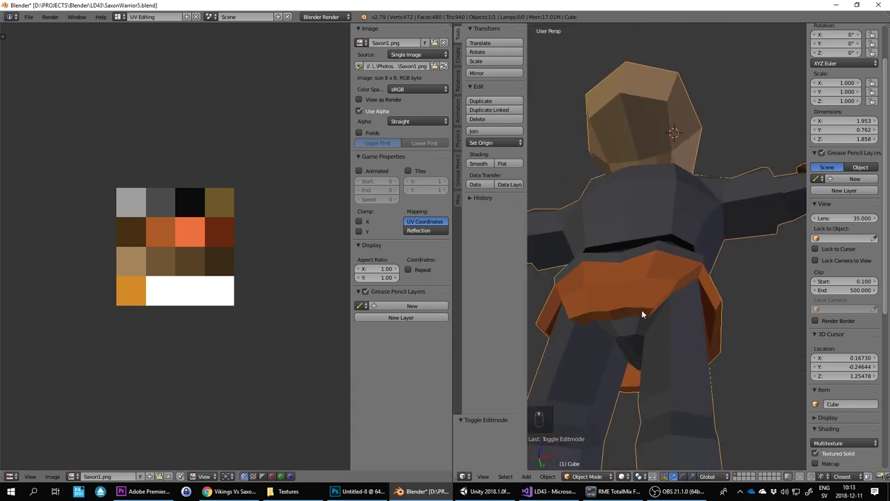
{"action": "key", "text": "Tab"}
{"action": "right_click", "coordinate": [661, 292]}
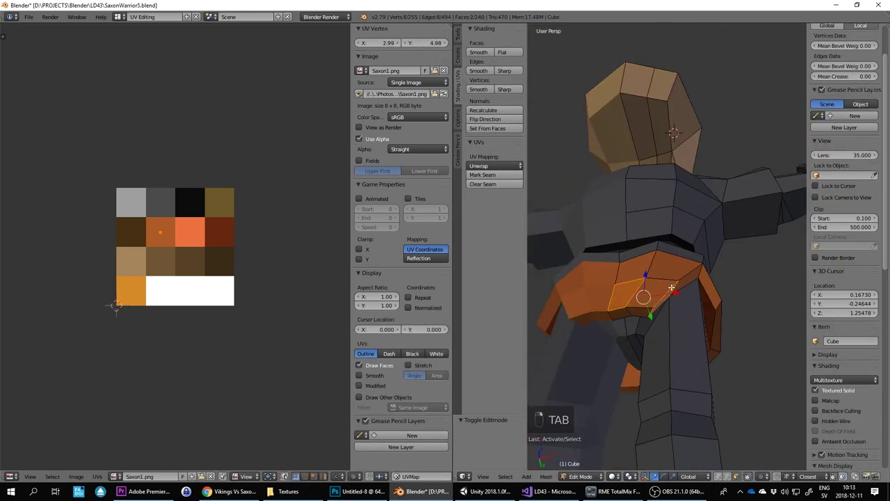
{"action": "right_click", "coordinate": [679, 262], "text": "shift"}
{"action": "right_click", "coordinate": [658, 299]}
{"action": "right_click", "coordinate": [671, 274]}
{"action": "right_click", "coordinate": [630, 272], "text": "shift"}
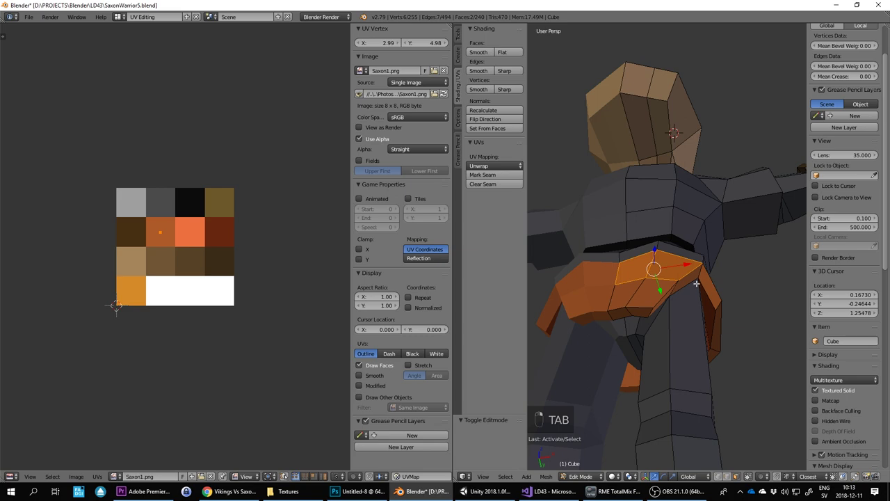
{"action": "right_click", "coordinate": [626, 295]}
{"action": "right_click", "coordinate": [652, 295], "text": "shift"}
{"action": "right_click", "coordinate": [674, 263], "text": "shift"}
{"action": "right_click", "coordinate": [636, 269], "text": "shift"}
Step: Extend the selection over the skirt's side and back faces and move their UVs onto the third square of the palette's second row
{"action": "middle_click_drag", "start_coordinate": [668, 271], "coordinate": [672, 347]}
{"action": "right_click", "coordinate": [627, 351], "text": "shift"}
{"action": "right_click", "coordinate": [672, 349], "text": "shift"}
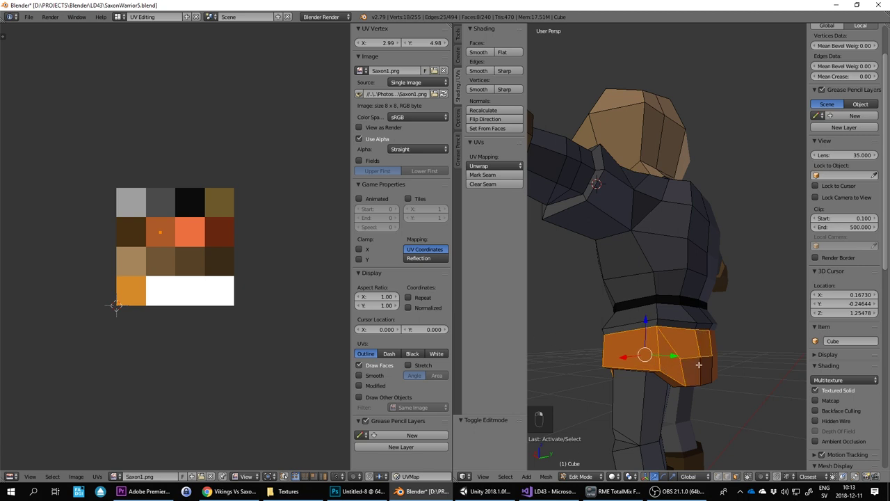
{"action": "right_click", "coordinate": [700, 365], "text": "shift"}
{"action": "right_click", "coordinate": [706, 365], "text": "shift"}
{"action": "key", "text": "g"}
{"action": "left_click", "coordinate": [242, 214]}
Step: Inspect the recoloured skirt on the whole warrior in Object Mode
{"action": "scroll", "coordinate": [644, 284], "scroll_direction": "down", "scroll_amount": 2}
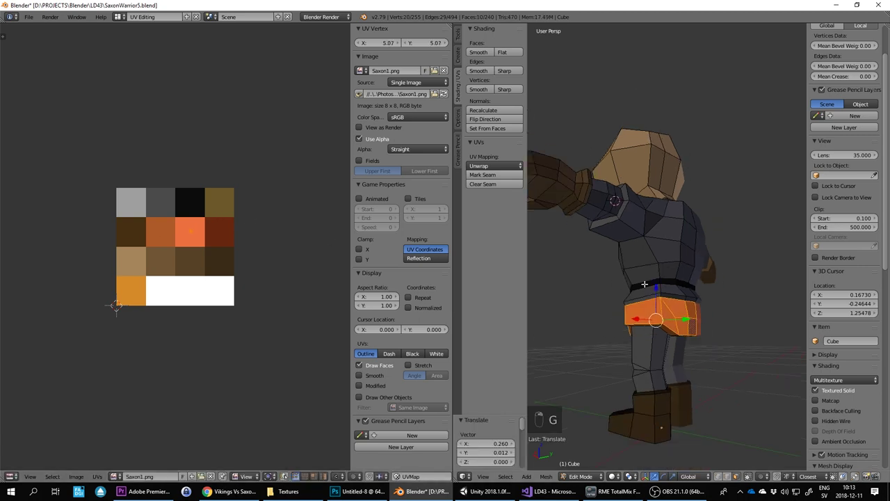
{"action": "scroll", "coordinate": [645, 284], "scroll_direction": "down", "scroll_amount": 2}
{"action": "key", "text": "Tab"}
{"action": "middle_click_drag", "start_coordinate": [645, 284], "coordinate": [759, 320]}
{"action": "scroll", "coordinate": [760, 320], "scroll_direction": "down", "scroll_amount": 4}
{"action": "middle_click_drag", "start_coordinate": [684, 278], "coordinate": [687, 260]}
{"action": "scroll", "coordinate": [723, 265], "scroll_direction": "up", "scroll_amount": 7}
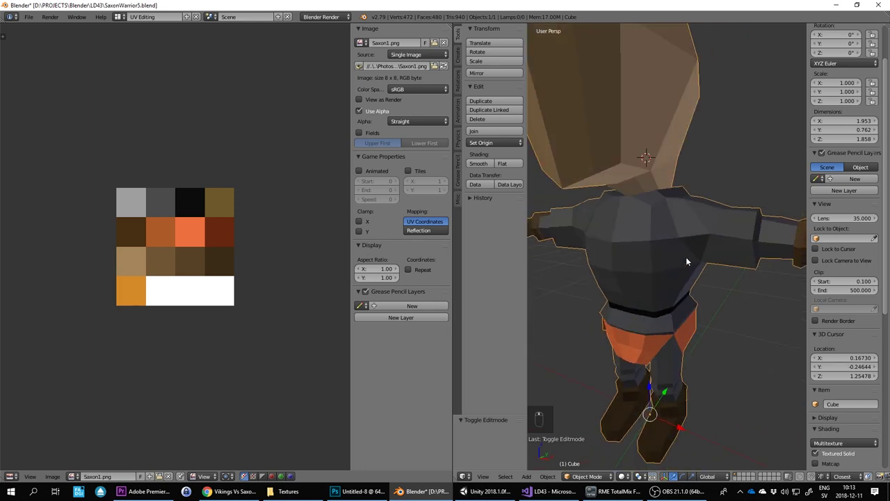
Step: In Edit Mode, select the forearm faces between sleeve and glove and move their UVs onto the third square of the palette's second row
{"action": "key", "text": "Tab"}
{"action": "right_click", "coordinate": [778, 235]}
{"action": "middle_click_drag", "start_coordinate": [776, 232], "coordinate": [665, 279]}
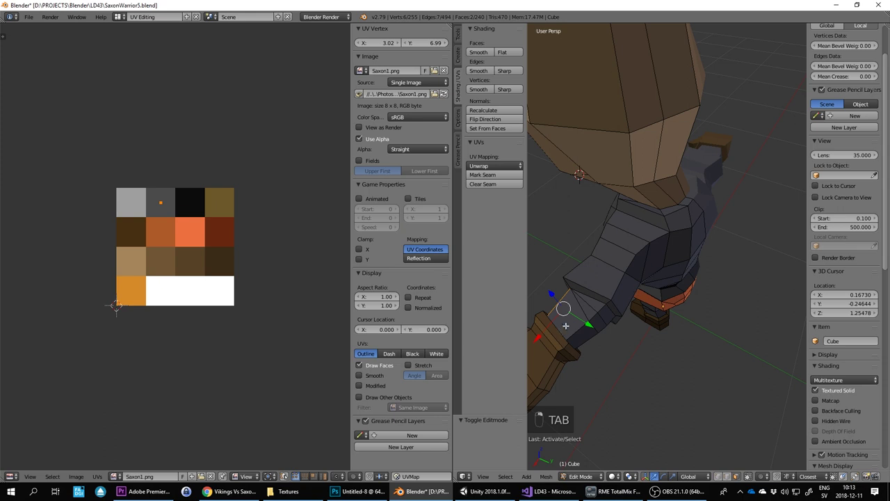
{"action": "right_click", "coordinate": [595, 307], "text": "shift"}
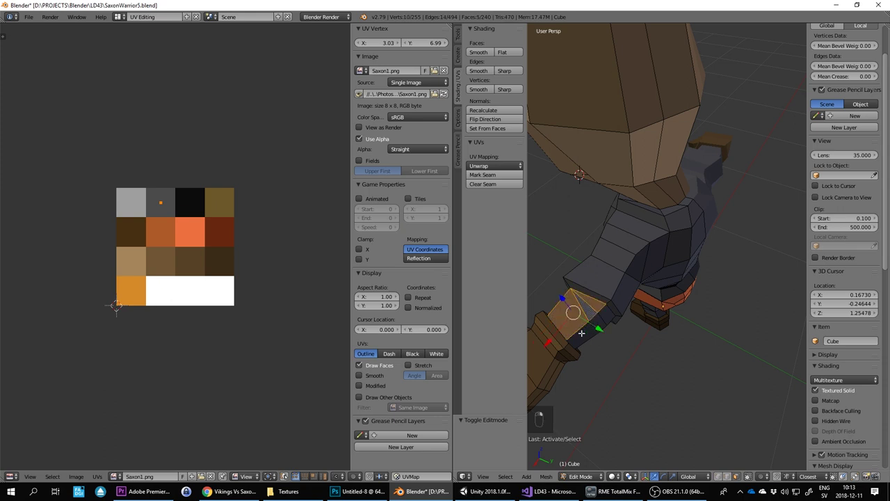
{"action": "right_click", "coordinate": [605, 318], "text": "shift"}
{"action": "middle_click_drag", "start_coordinate": [605, 318], "coordinate": [620, 270]}
{"action": "key", "text": "g"}
{"action": "left_click", "coordinate": [212, 252]}
{"action": "scroll", "coordinate": [566, 264], "scroll_direction": "down", "scroll_amount": 4}
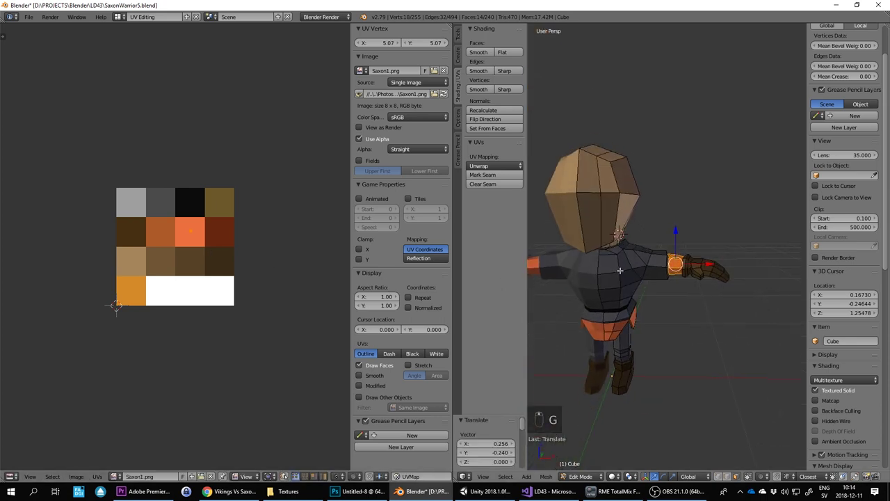
Step: Move the forearm faces' UVs onto the second square of the palette's second row and deselect all faces
{"action": "key", "text": "g"}
{"action": "left_click", "coordinate": [167, 232]}
{"action": "scroll", "coordinate": [689, 285], "scroll_direction": "down", "scroll_amount": 2}
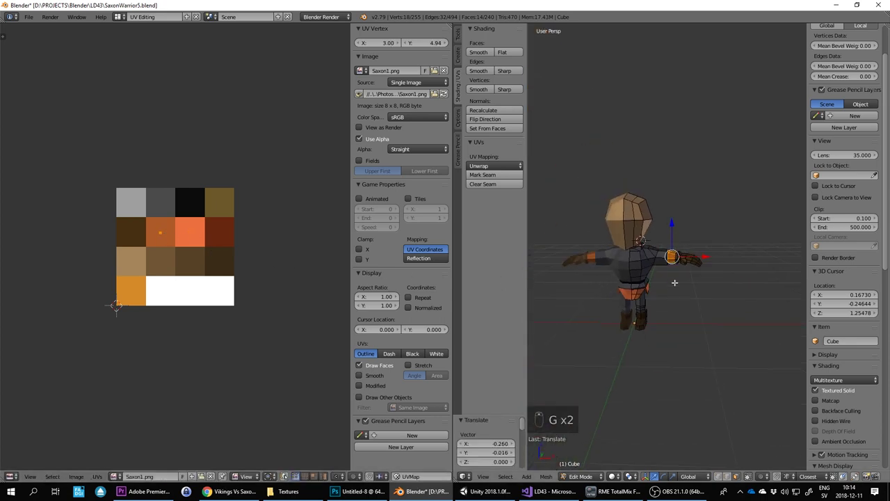
{"action": "key", "text": "Tab"}
{"action": "key", "text": "Tab"}
{"action": "key", "text": "a"}
{"action": "key", "text": "a"}
{"action": "key", "text": "a"}
Step: Examine the coloured forearms, the skirt and the whole warrior from several sides
{"action": "middle_click_drag", "start_coordinate": [693, 300], "coordinate": [630, 276]}
{"action": "scroll", "coordinate": [670, 300], "scroll_direction": "up", "scroll_amount": 3}
{"action": "scroll", "coordinate": [632, 248], "scroll_direction": "up", "scroll_amount": 3}
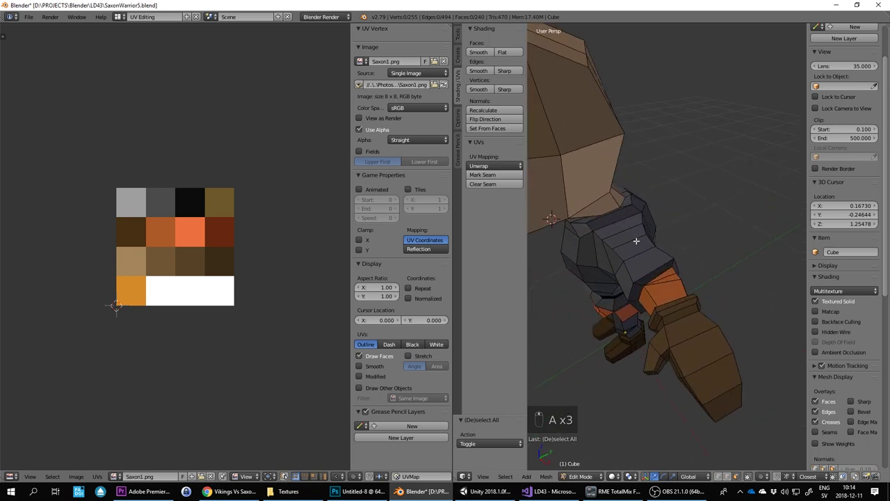
{"action": "middle_click_drag", "start_coordinate": [636, 240], "coordinate": [712, 213]}
{"action": "scroll", "coordinate": [593, 285], "scroll_direction": "down", "scroll_amount": 4}
{"action": "scroll", "coordinate": [699, 226], "scroll_direction": "down", "scroll_amount": 4}
{"action": "middle_click_drag", "start_coordinate": [642, 285], "coordinate": [651, 233]}
{"action": "scroll", "coordinate": [609, 268], "scroll_direction": "up", "scroll_amount": 4}
{"action": "middle_click_drag", "start_coordinate": [656, 358], "coordinate": [628, 304], "text": "shift"}
{"action": "scroll", "coordinate": [627, 329], "scroll_direction": "up", "scroll_amount": 3}
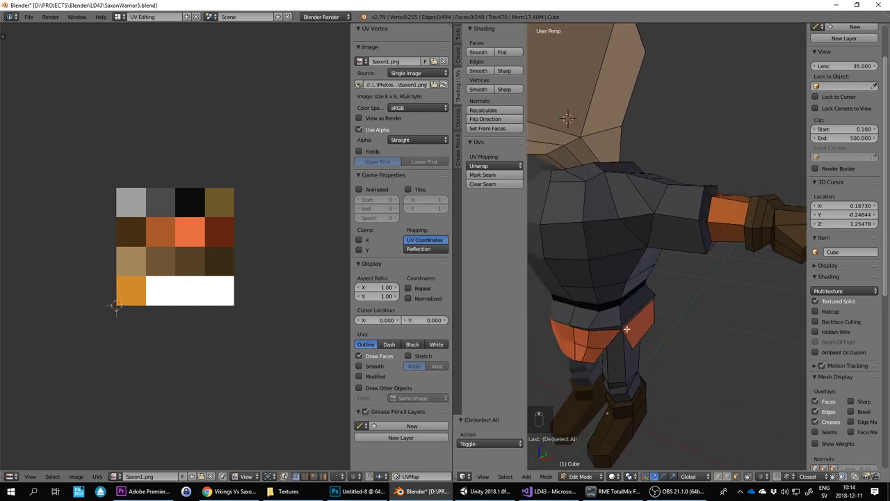
{"action": "scroll", "coordinate": [626, 329], "scroll_direction": "down", "scroll_amount": 5}
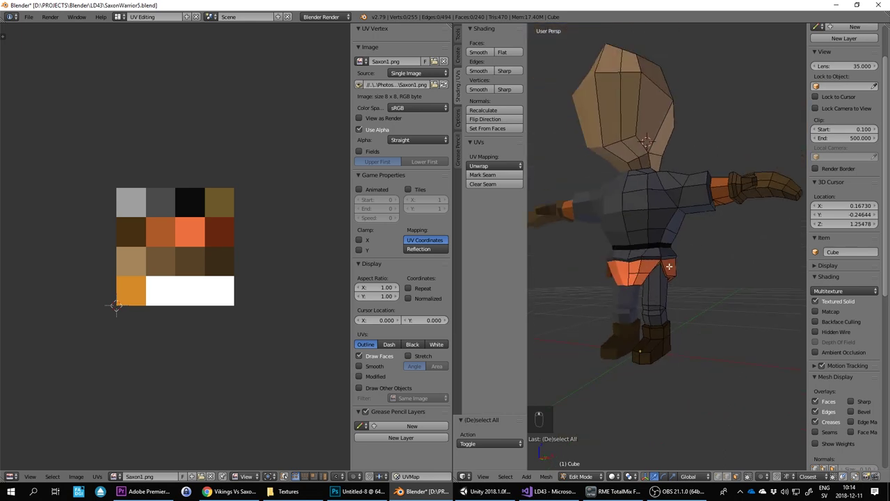
{"action": "scroll", "coordinate": [670, 266], "scroll_direction": "down", "scroll_amount": 4}
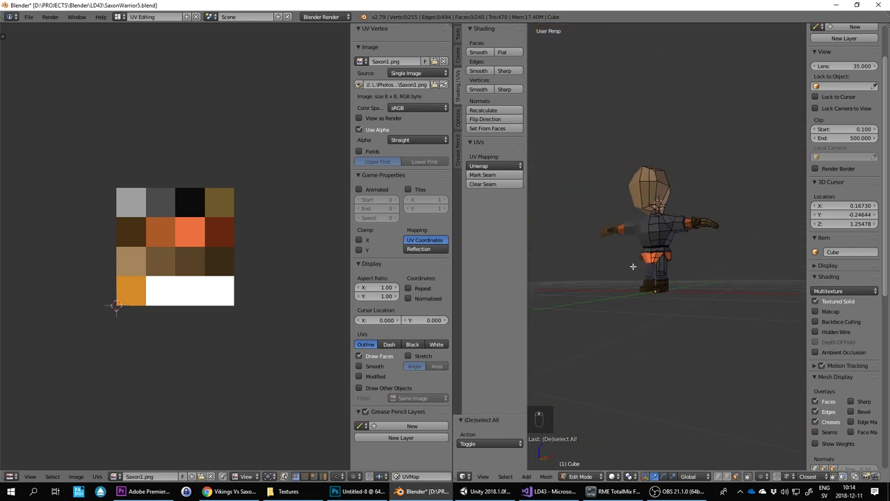
{"action": "scroll", "coordinate": [666, 276], "scroll_direction": "up", "scroll_amount": 3}
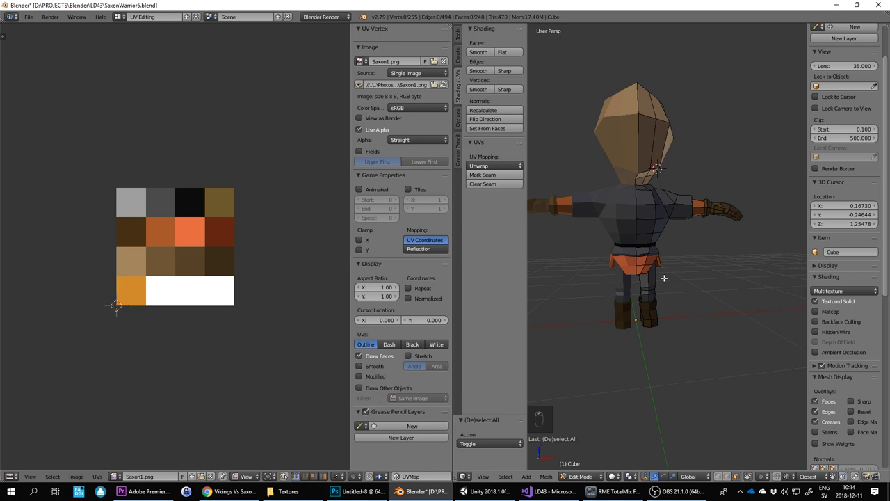
{"action": "middle_click_drag", "start_coordinate": [628, 272], "coordinate": [738, 265]}
{"action": "scroll", "coordinate": [738, 265], "scroll_direction": "up", "scroll_amount": 3}
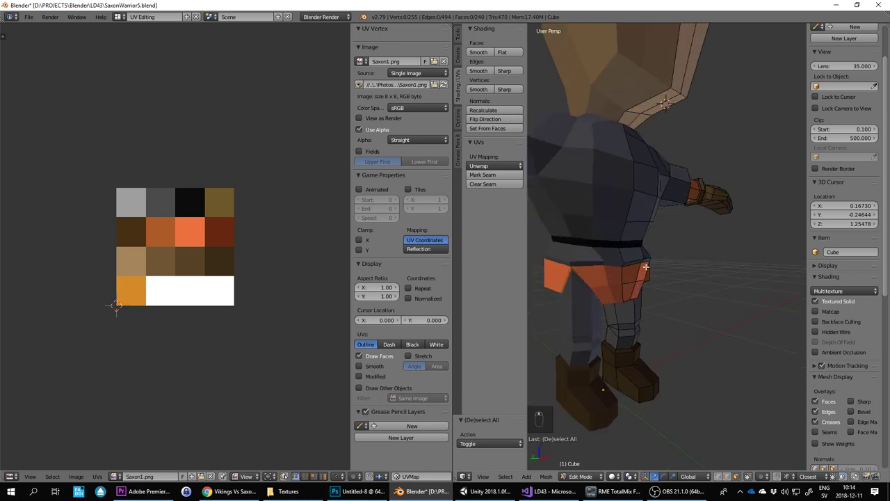
Step: Select the leg faces between skirt and boot on the leg's outer side, down past the knee
{"action": "middle_click_drag", "start_coordinate": [645, 268], "coordinate": [640, 305]}
{"action": "right_click", "coordinate": [681, 307]}
{"action": "scroll", "coordinate": [683, 297], "scroll_direction": "up", "scroll_amount": 3}
{"action": "right_click", "coordinate": [658, 310], "text": "shift"}
{"action": "right_click", "coordinate": [656, 373], "text": "shift"}
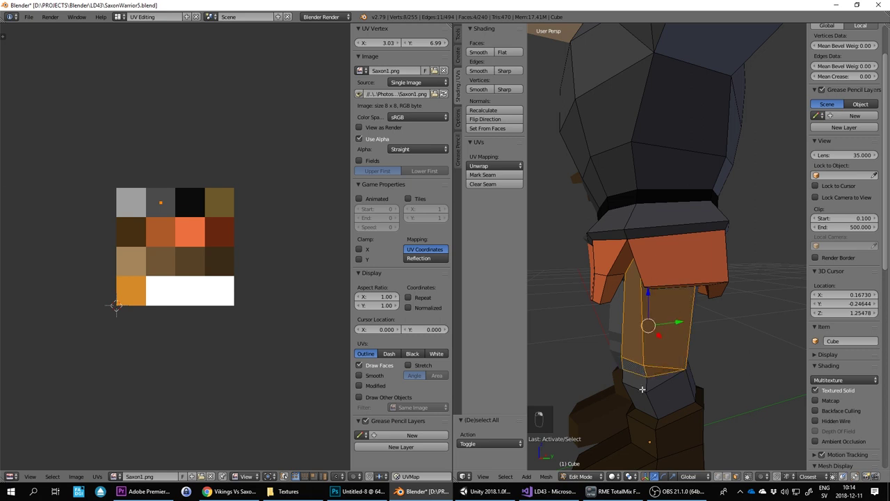
{"action": "right_click", "coordinate": [662, 393], "text": "shift"}
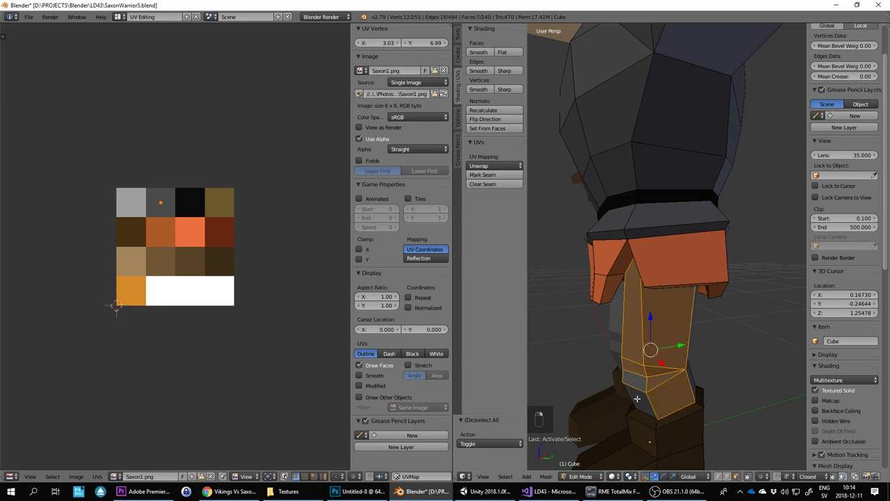
{"action": "right_click", "coordinate": [637, 398], "text": "shift"}
Step: Extend the leg selection over the front and inner faces between skirt and boot
{"action": "middle_click_drag", "start_coordinate": [639, 398], "coordinate": [755, 332]}
{"action": "right_click", "coordinate": [711, 393], "text": "shift"}
{"action": "right_click", "coordinate": [706, 377], "text": "shift"}
{"action": "right_click", "coordinate": [704, 360], "text": "shift"}
{"action": "right_click", "coordinate": [697, 334], "text": "shift"}
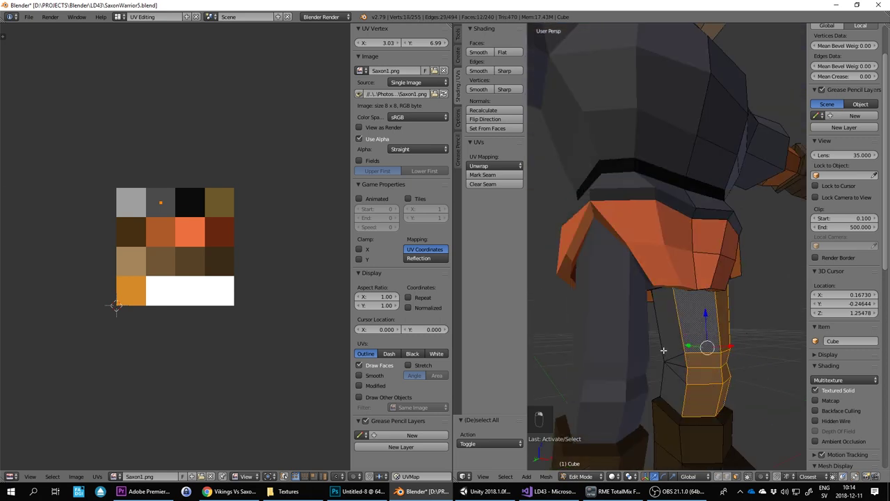
{"action": "right_click", "coordinate": [664, 347], "text": "shift"}
{"action": "right_click", "coordinate": [678, 385], "text": "shift"}
Step: Add the faces at the back of the leg and move the leg's UVs onto the third square of the palette's third row
{"action": "middle_click_drag", "start_coordinate": [678, 385], "coordinate": [774, 370]}
{"action": "right_click", "coordinate": [661, 357], "text": "shift"}
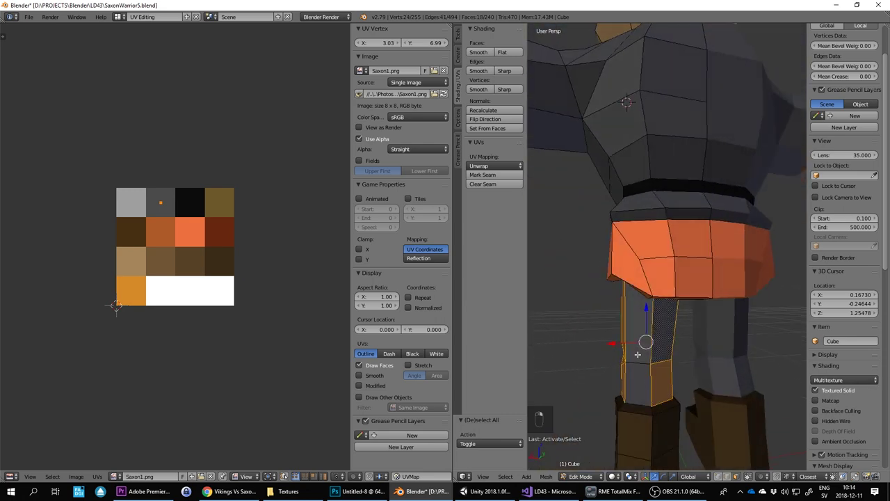
{"action": "right_click", "coordinate": [638, 353], "text": "shift"}
{"action": "right_click", "coordinate": [640, 386], "text": "shift"}
{"action": "key", "text": "g"}
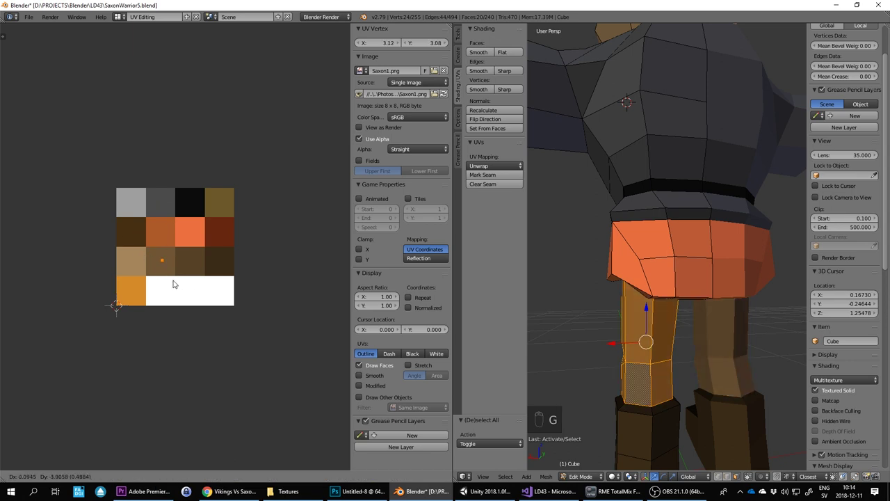
{"action": "left_click", "coordinate": [207, 284]}
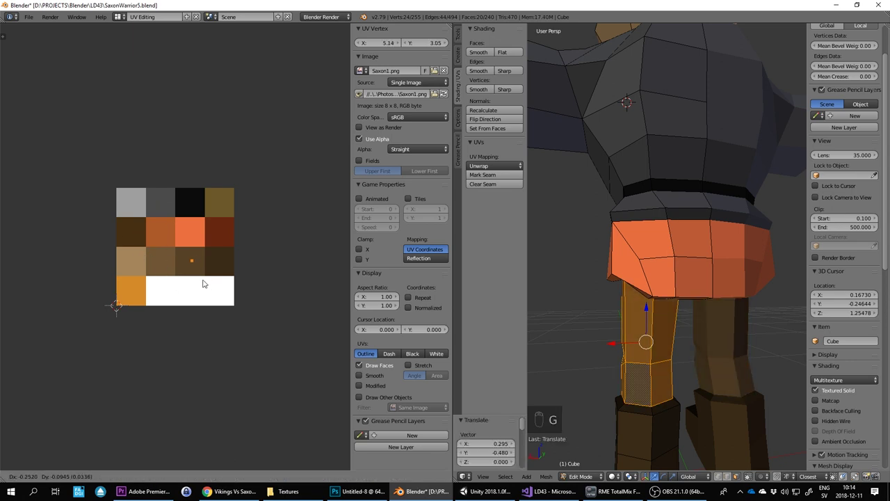
Step: Check the coloured legs in Object Mode, and deselect all faces in Edit Mode to view the warrior again
{"action": "scroll", "coordinate": [654, 306], "scroll_direction": "down", "scroll_amount": 3}
{"action": "key", "text": "Tab"}
{"action": "scroll", "coordinate": [635, 272], "scroll_direction": "up", "scroll_amount": 3}
{"action": "middle_click_drag", "start_coordinate": [635, 271], "coordinate": [691, 252]}
{"action": "scroll", "coordinate": [719, 267], "scroll_direction": "down", "scroll_amount": 3}
{"action": "key", "text": "Tab"}
{"action": "key", "text": "a"}
{"action": "key", "text": "a"}
{"action": "key", "text": "a"}
{"action": "scroll", "coordinate": [658, 254], "scroll_direction": "up", "scroll_amount": 3}
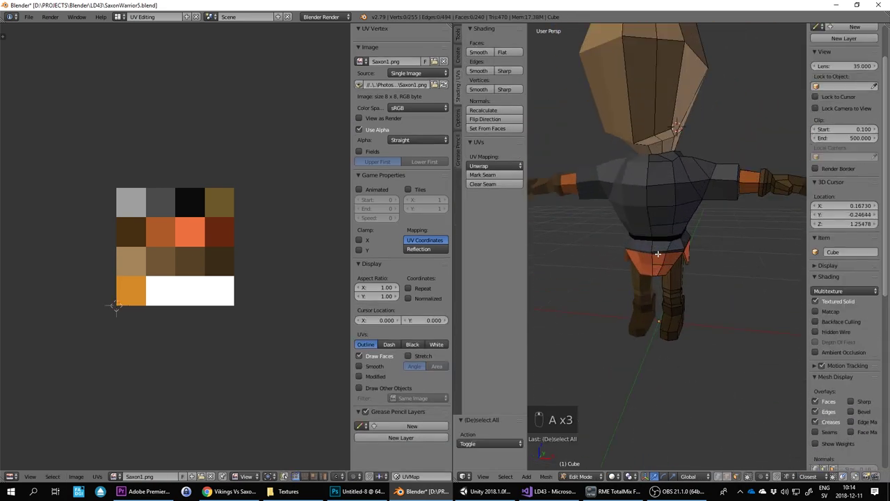
{"action": "middle_click_drag", "start_coordinate": [732, 194], "coordinate": [661, 224]}
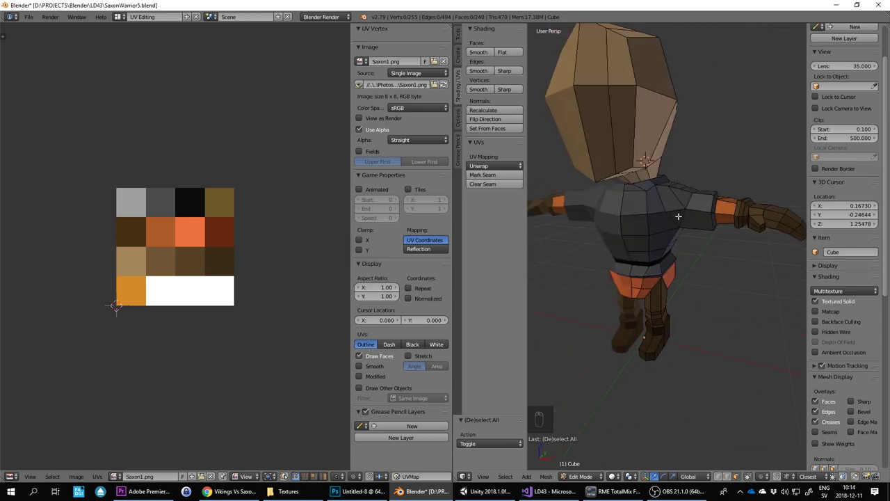
{"action": "scroll", "coordinate": [685, 226], "scroll_direction": "down", "scroll_amount": 5}
Step: Deselect the warrior in Object Mode and inspect its colours from several angles, finishing in the front view
{"action": "key", "text": "Tab"}
{"action": "key", "text": "a"}
{"action": "key", "text": "a"}
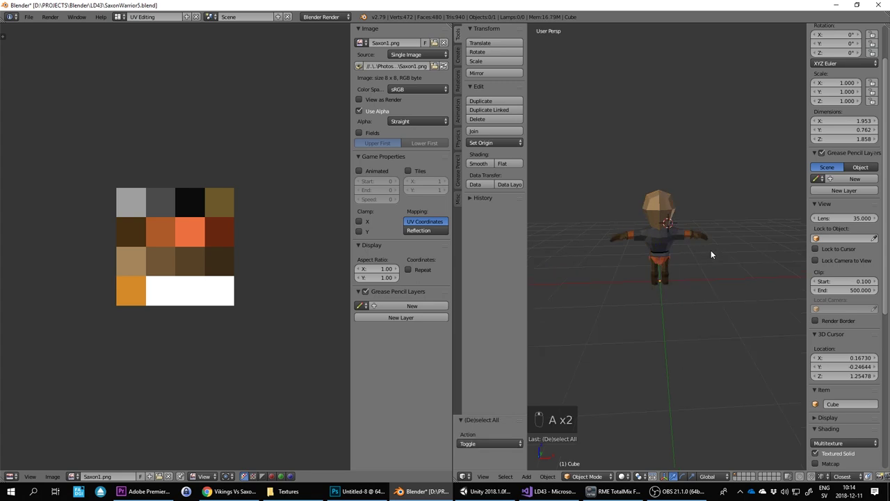
{"action": "middle_click_drag", "start_coordinate": [711, 249], "coordinate": [612, 230]}
{"action": "scroll", "coordinate": [729, 243], "scroll_direction": "up", "scroll_amount": 5}
{"action": "scroll", "coordinate": [672, 245], "scroll_direction": "down", "scroll_amount": 5}
{"action": "middle_click_drag", "start_coordinate": [672, 240], "coordinate": [689, 304]}
{"action": "scroll", "coordinate": [645, 251], "scroll_direction": "up", "scroll_amount": 3}
{"action": "scroll", "coordinate": [679, 299], "scroll_direction": "up", "scroll_amount": 4}
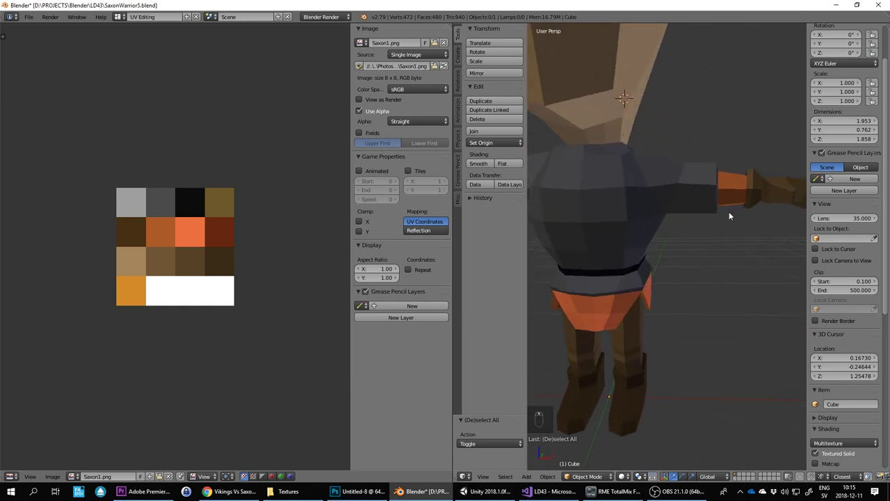
{"action": "middle_click_drag", "start_coordinate": [729, 216], "coordinate": [706, 260]}
{"action": "scroll", "coordinate": [767, 255], "scroll_direction": "down", "scroll_amount": 5}
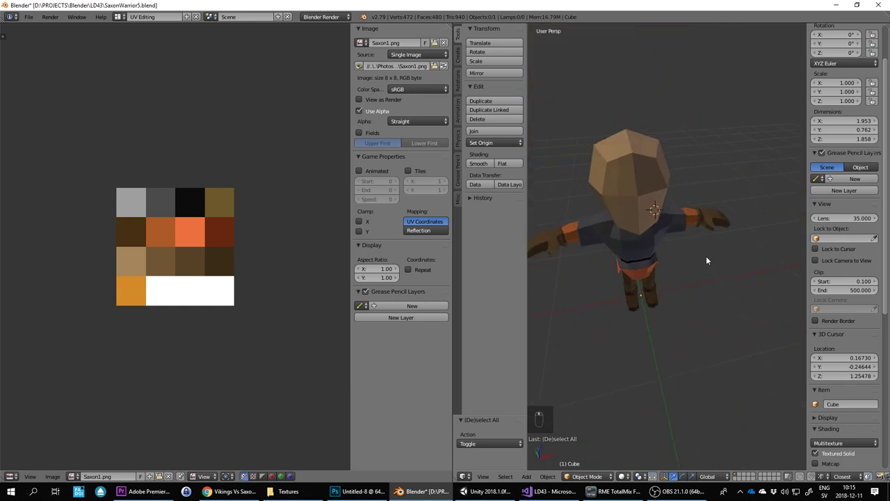
{"action": "key", "text": "KP_1"}
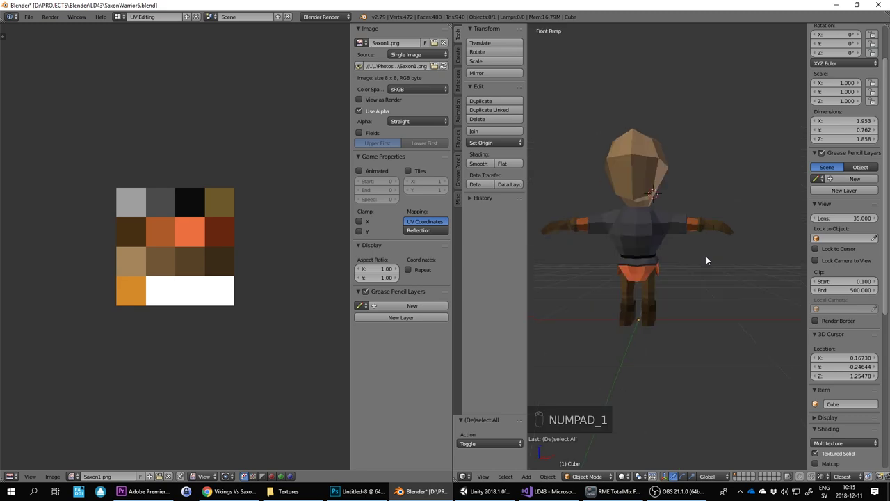